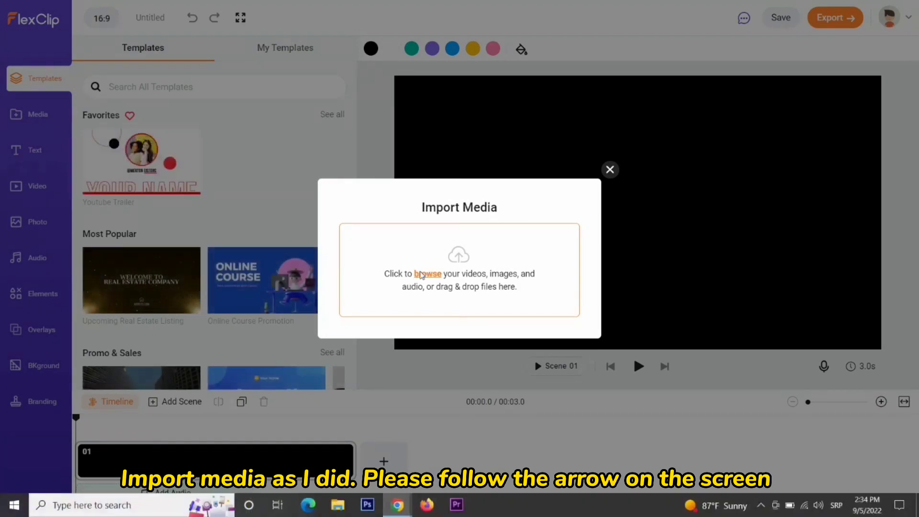
{"action": "double_click", "coordinate": [207, 98]}
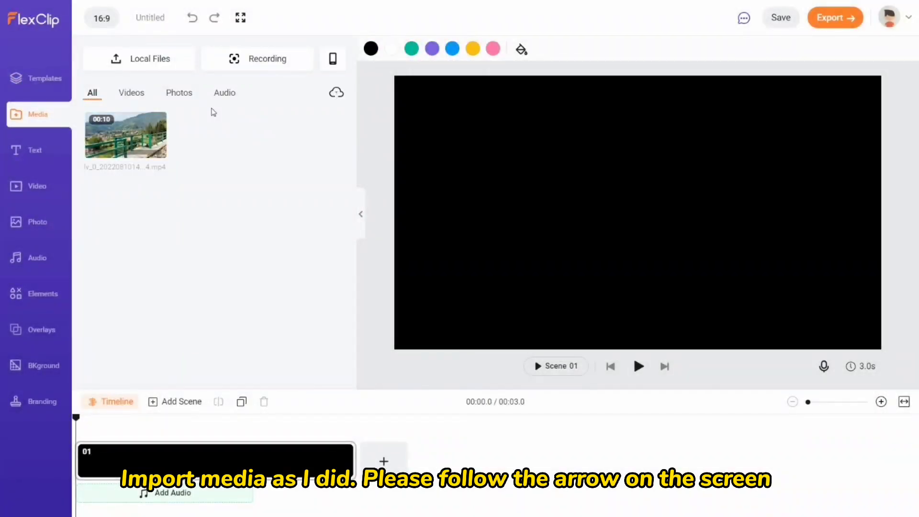
{"action": "left_click", "coordinate": [153, 60]}
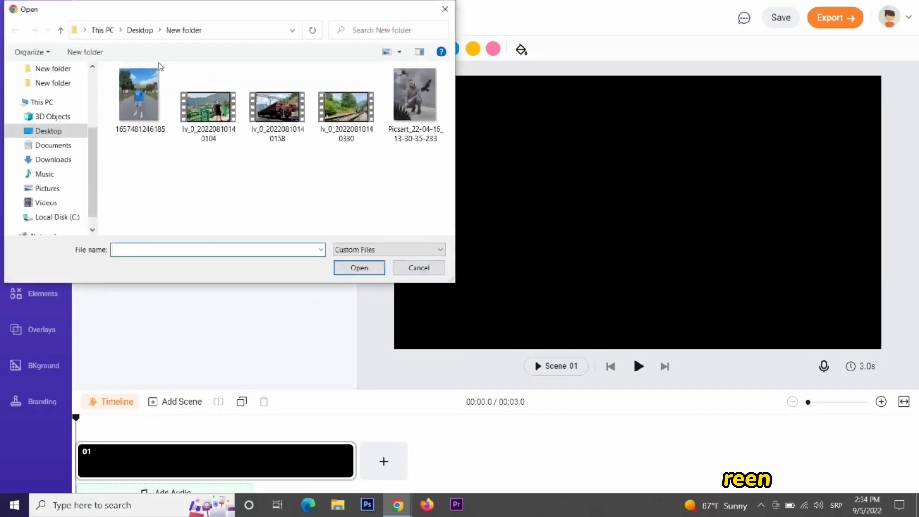
{"action": "double_click", "coordinate": [277, 106]}
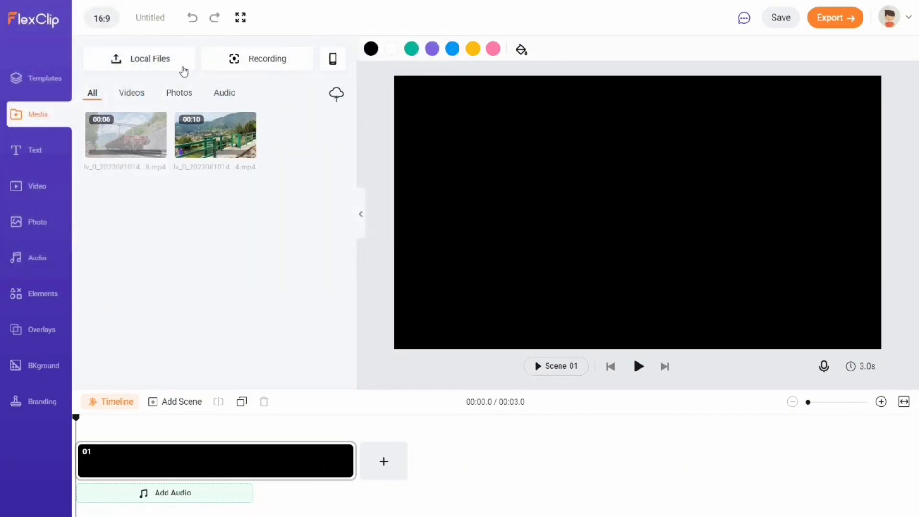
{"action": "left_click", "coordinate": [175, 60]}
{"action": "double_click", "coordinate": [326, 94]}
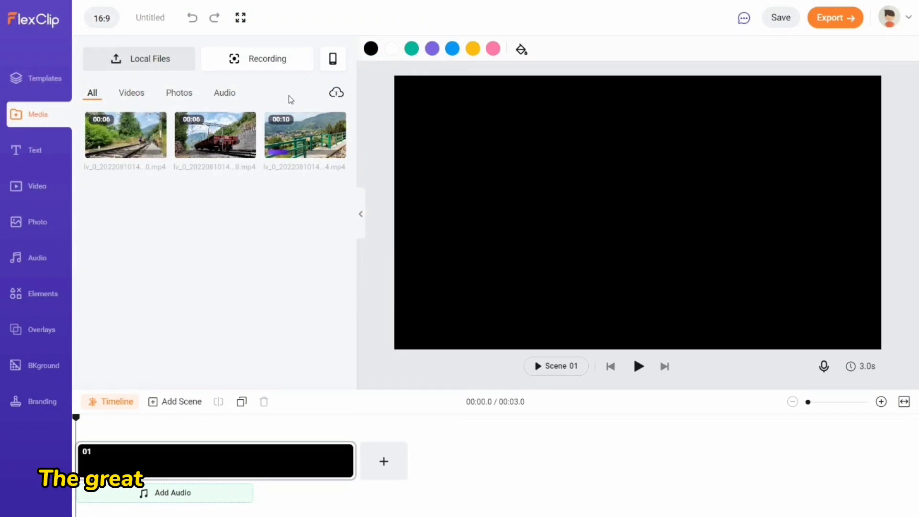
Browse the template categories and search the template library for "nature".
{"action": "left_click", "coordinate": [48, 81]}
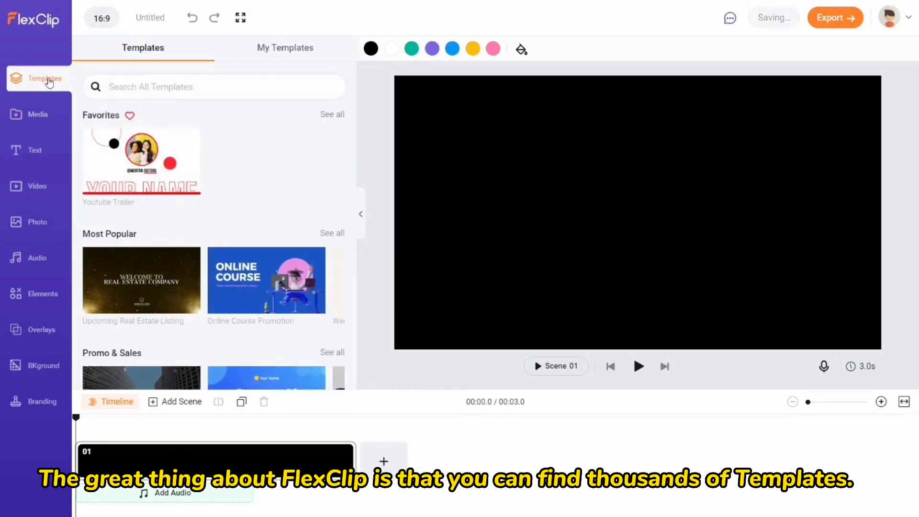
{"action": "scroll", "coordinate": [236, 209], "scroll_direction": "down", "scroll_amount": 1}
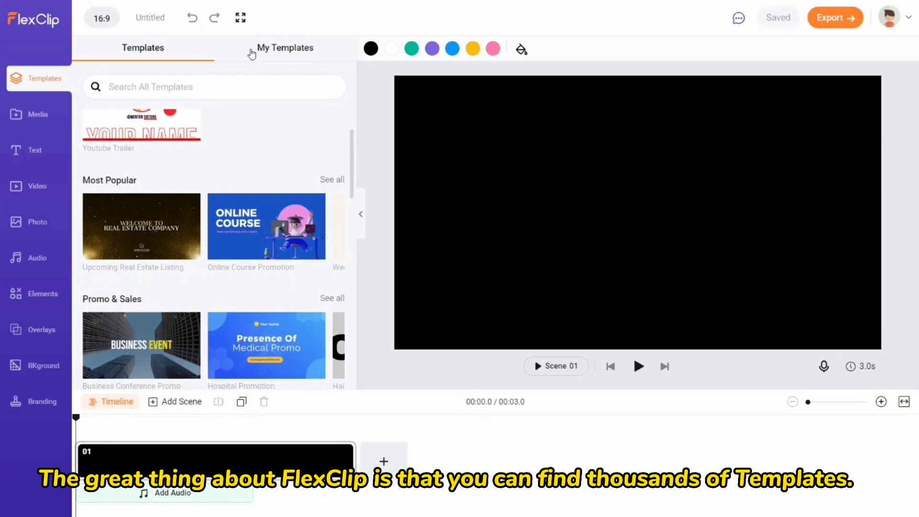
{"action": "scroll", "coordinate": [261, 206], "scroll_direction": "down", "scroll_amount": 10}
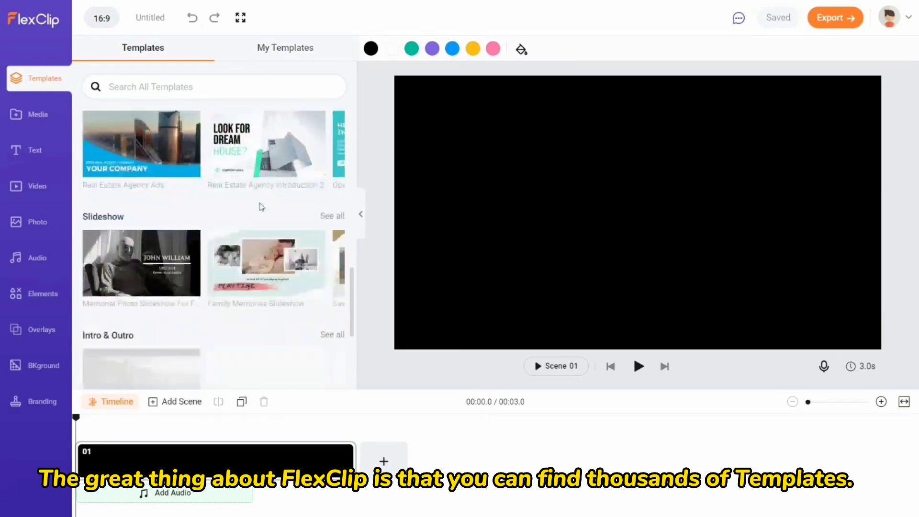
{"action": "scroll", "coordinate": [261, 207], "scroll_direction": "up", "scroll_amount": 12}
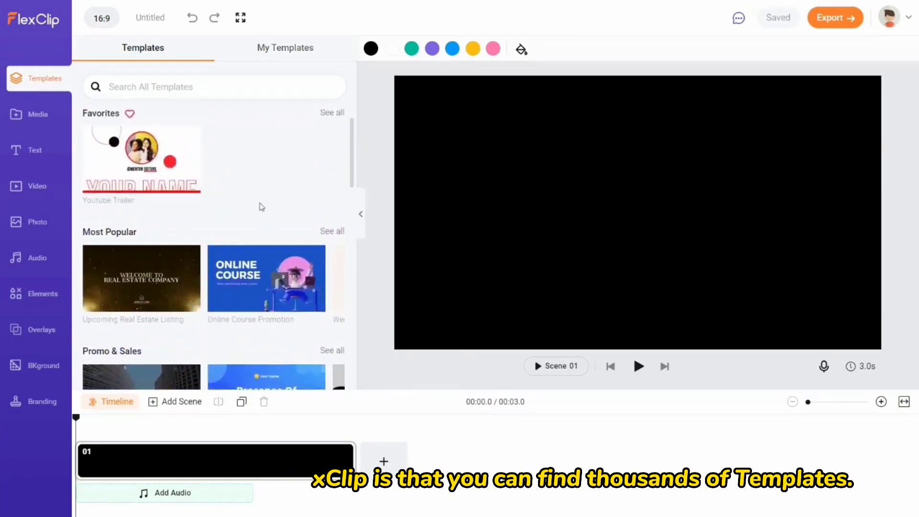
{"action": "scroll", "coordinate": [261, 206], "scroll_direction": "down", "scroll_amount": 2}
{"action": "scroll", "coordinate": [260, 207], "scroll_direction": "down", "scroll_amount": 8}
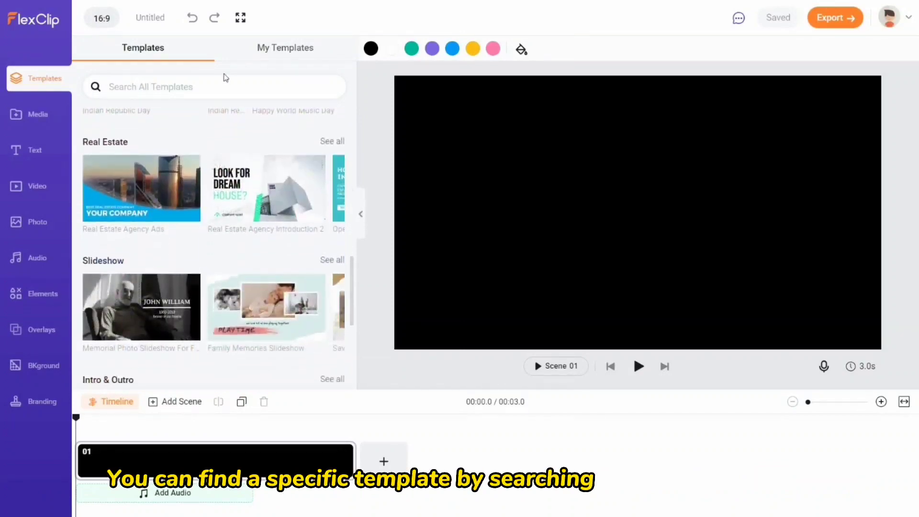
{"action": "left_click", "coordinate": [254, 81]}
{"action": "type", "text": "n"}
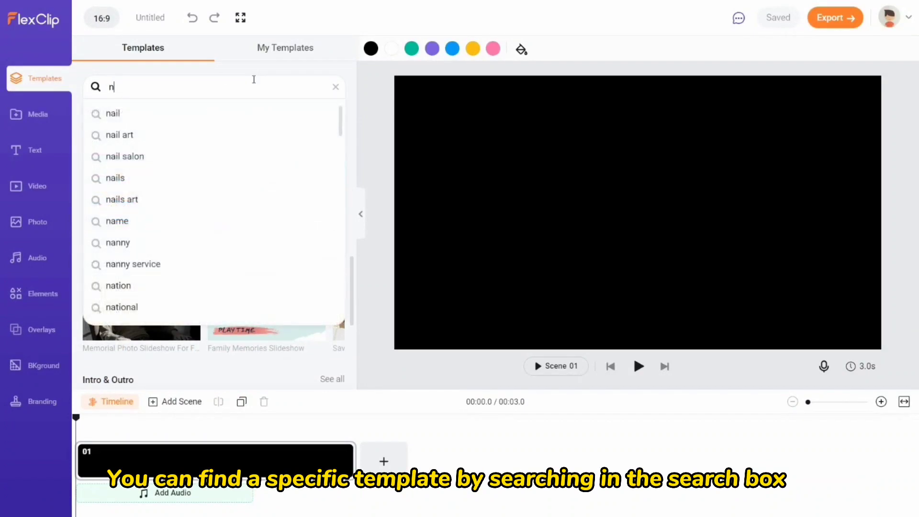
{"action": "type", "text": "ature"}
{"action": "key", "text": "Return"}
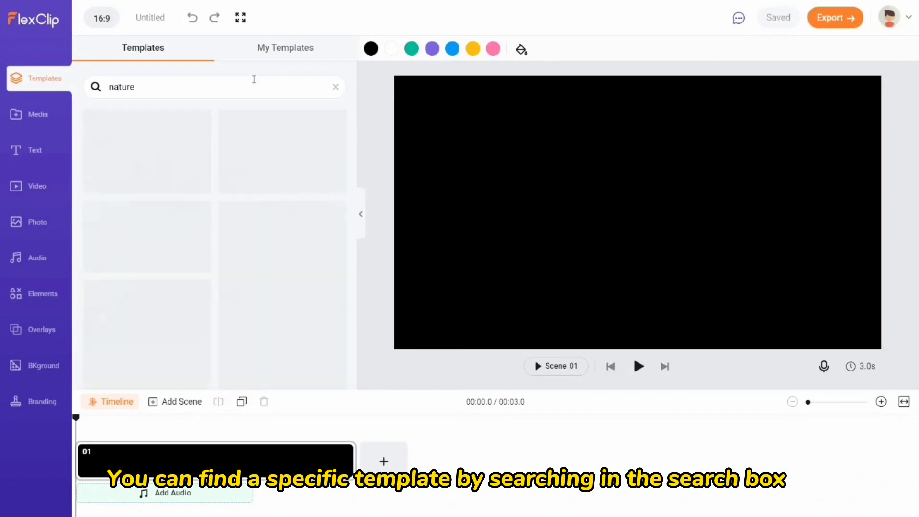
Add the page of the Back To Nature Youtube Intro template as a scene and delete the empty black scene.
{"action": "scroll", "coordinate": [291, 226], "scroll_direction": "down", "scroll_amount": 1}
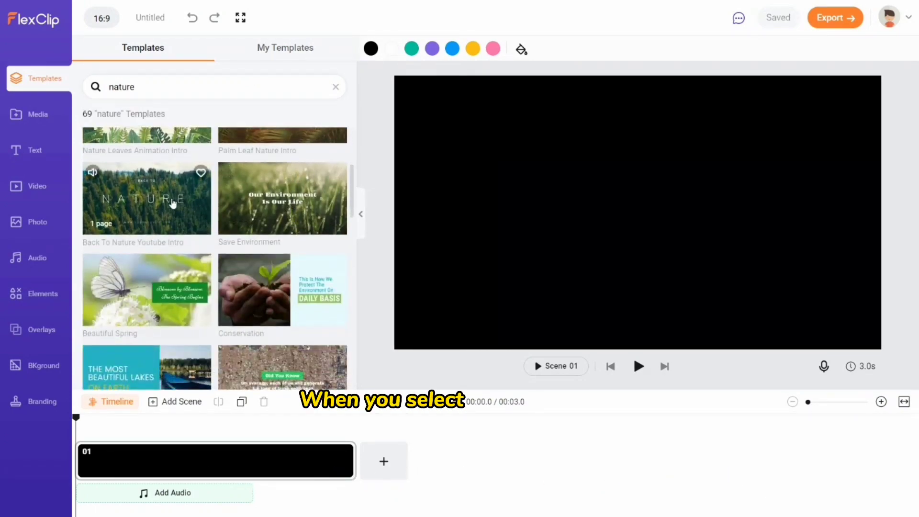
{"action": "left_click", "coordinate": [194, 205]}
{"action": "left_click", "coordinate": [202, 192]}
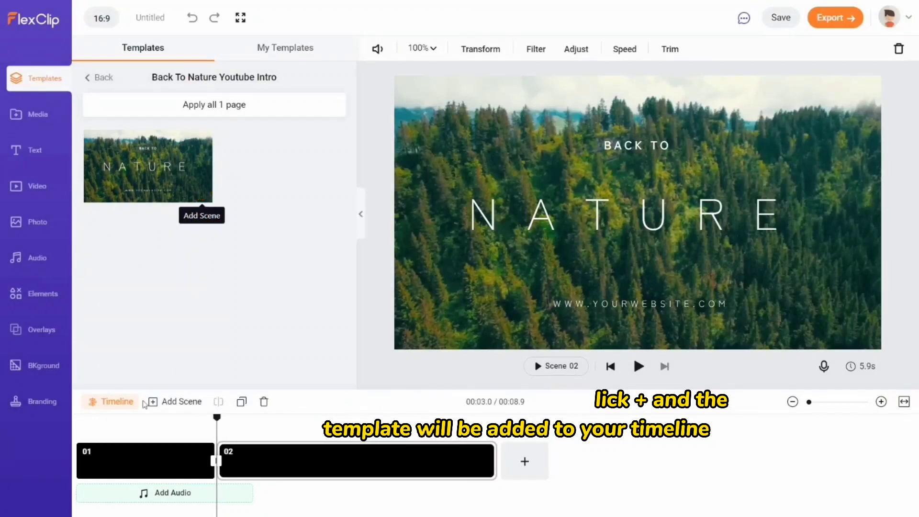
{"action": "left_click", "coordinate": [163, 464]}
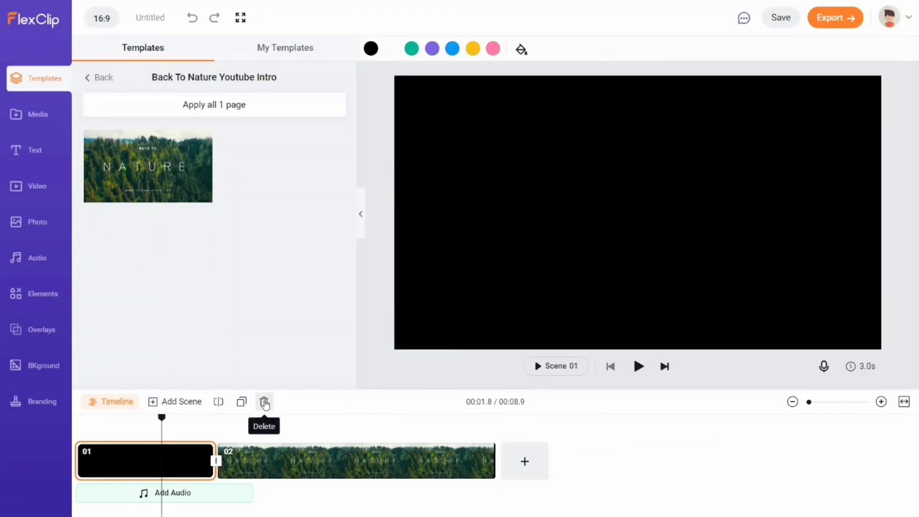
{"action": "left_click", "coordinate": [264, 402]}
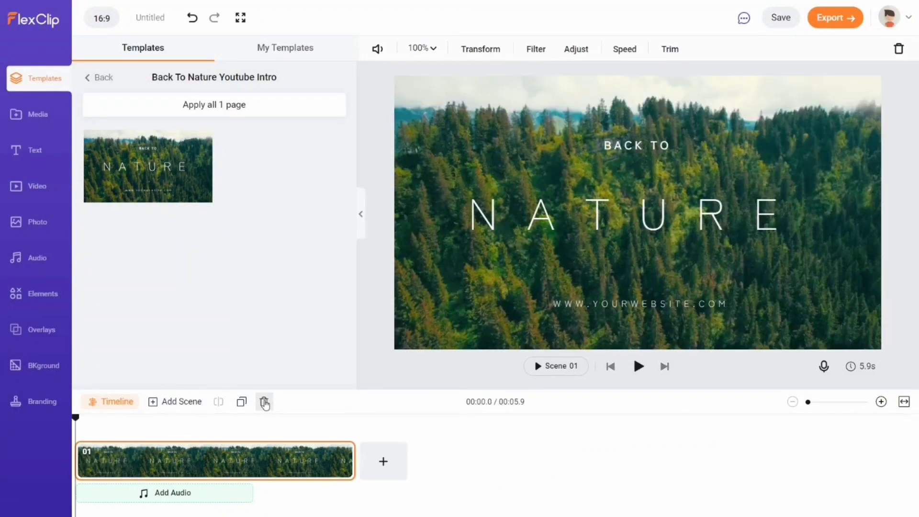
Replace the intro scene's NATURE title with "MINI VLOG" and set its font size to 96.
{"action": "double_click", "coordinate": [301, 472]}
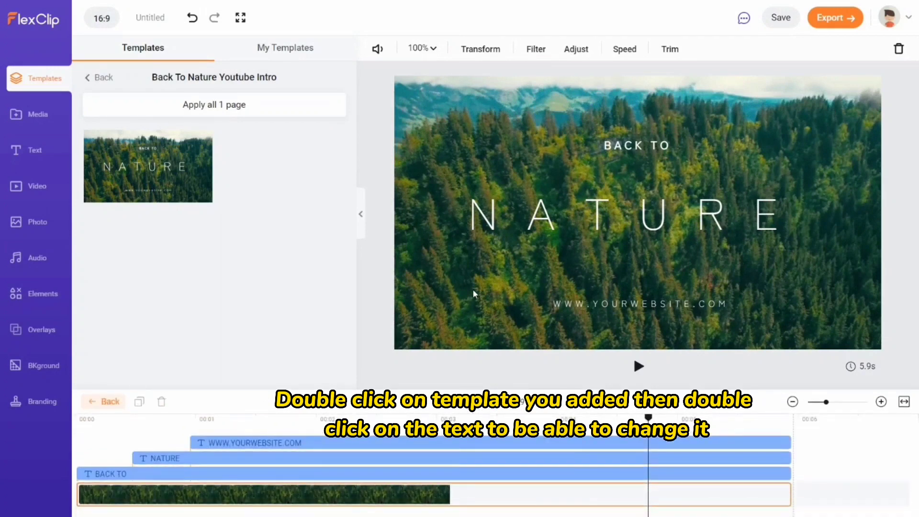
{"action": "left_click", "coordinate": [552, 219]}
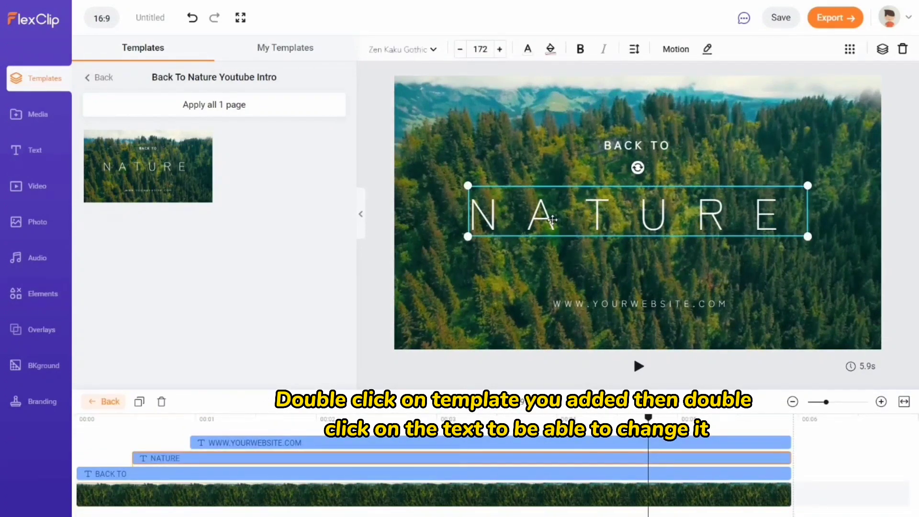
{"action": "double_click", "coordinate": [553, 219]}
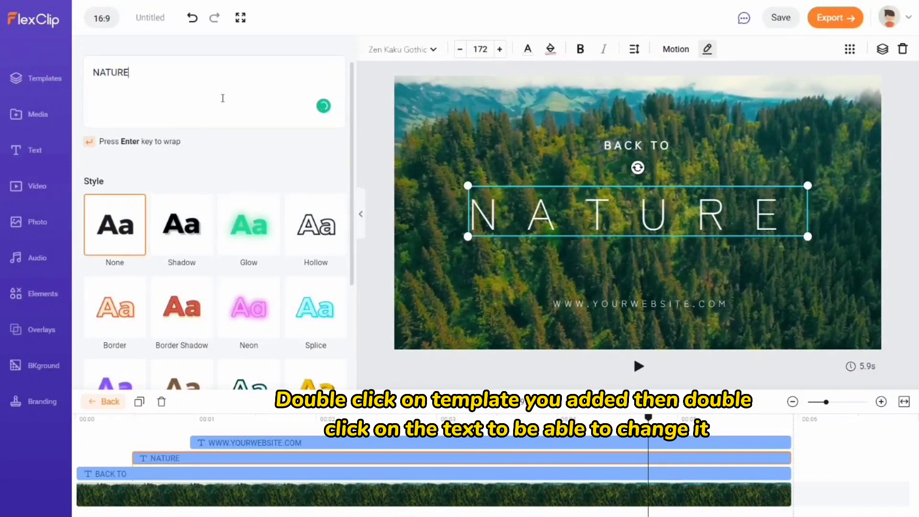
{"action": "key", "text": "BackSpace"}
{"action": "key", "text": "BackSpace"}
{"action": "key", "text": "BackSpace"}
{"action": "key", "text": "BackSpace"}
{"action": "key", "text": "BackSpace"}
{"action": "key", "text": "BackSpace"}
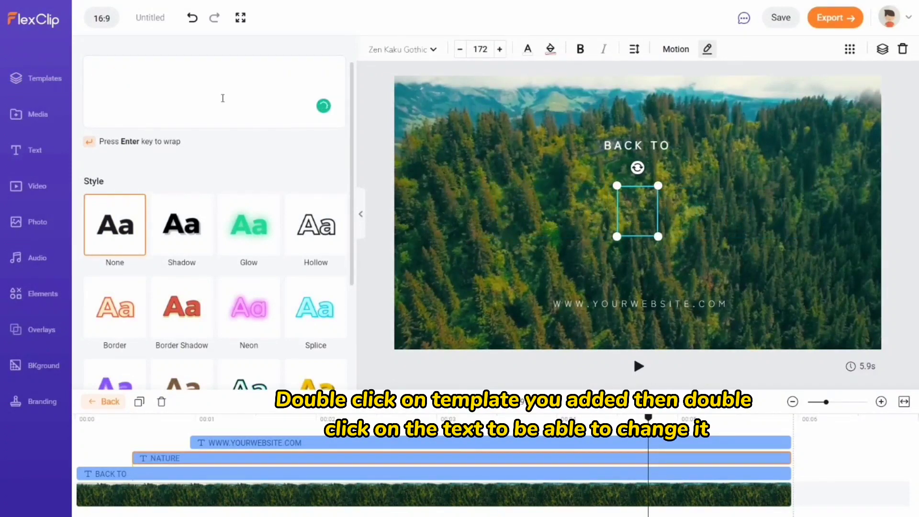
{"action": "type", "text": "MINI VLOG"}
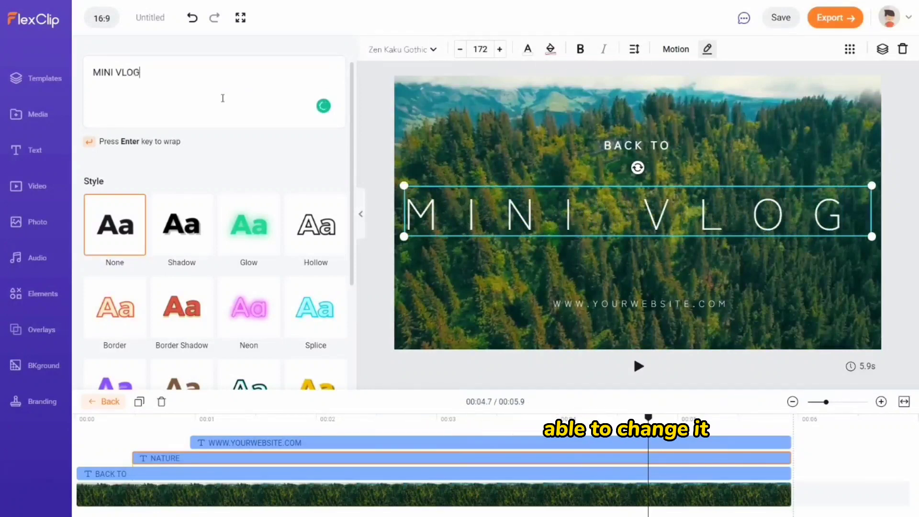
{"action": "left_click", "coordinate": [497, 48]}
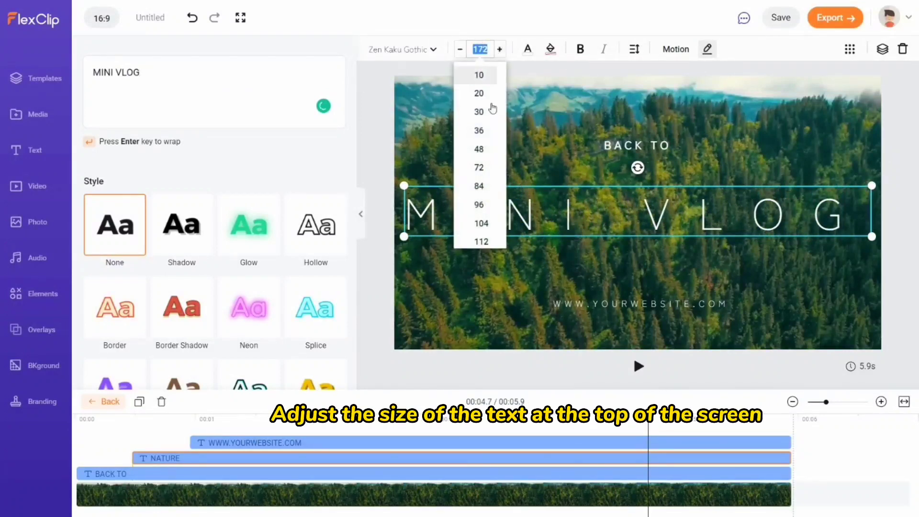
{"action": "left_click", "coordinate": [479, 205]}
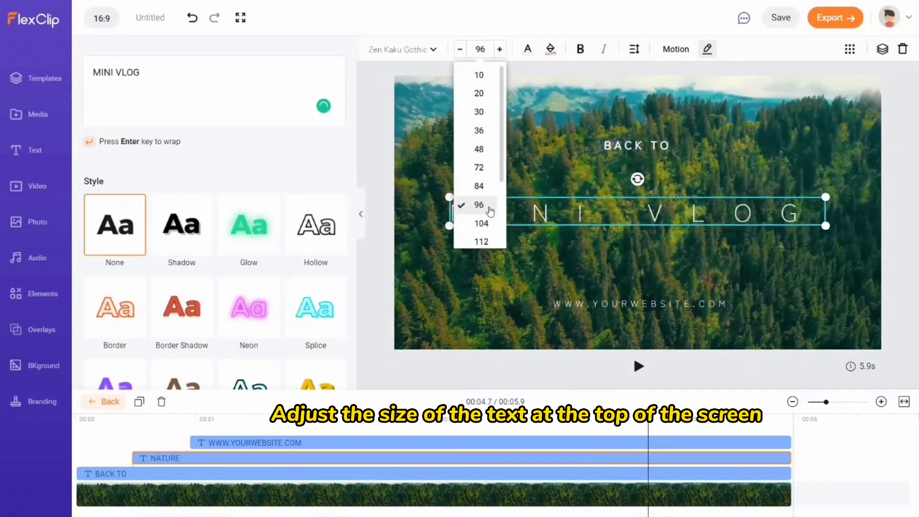
Clear the intro scene's BACK TO text and replace the website placeholder with the creator's name.
{"action": "left_click", "coordinate": [622, 146]}
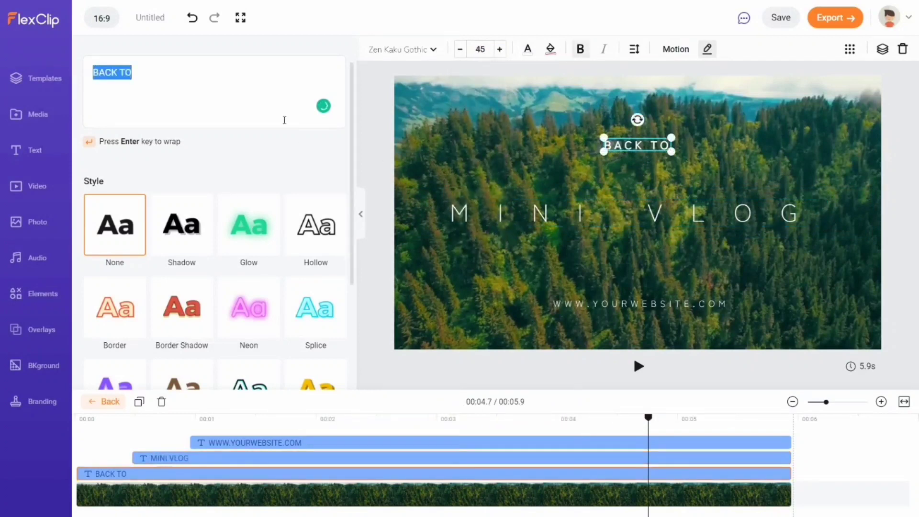
{"action": "key", "text": "BackSpace"}
{"action": "left_click", "coordinate": [606, 307]}
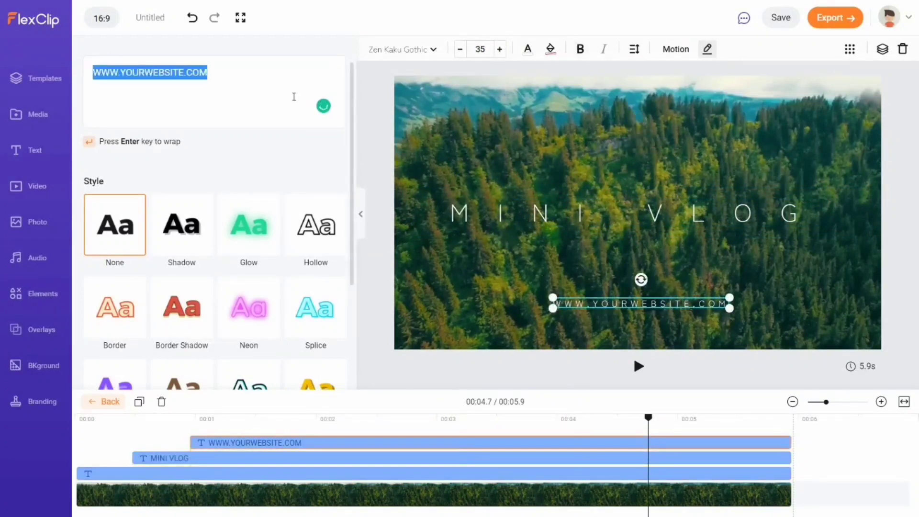
{"action": "key", "text": "BackSpace"}
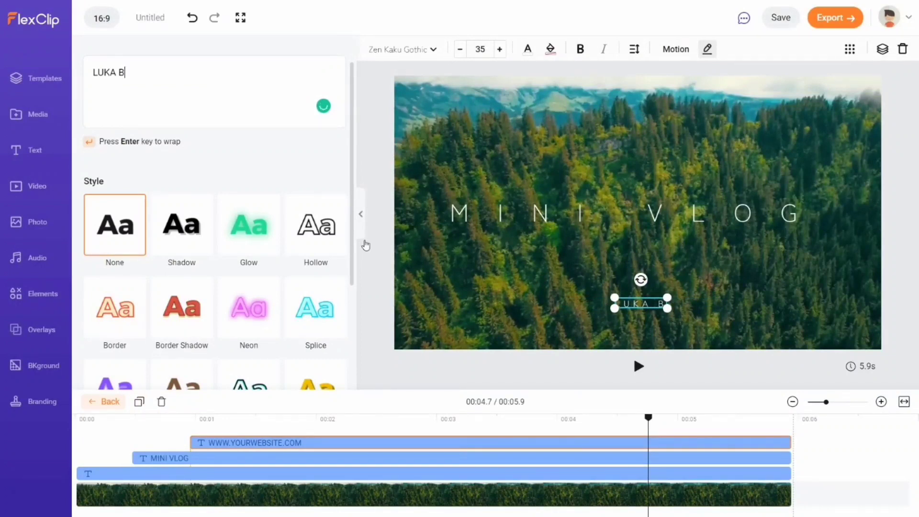
Return to the main timeline and shorten the intro scene to 3.9 seconds.
{"action": "left_click", "coordinate": [90, 407]}
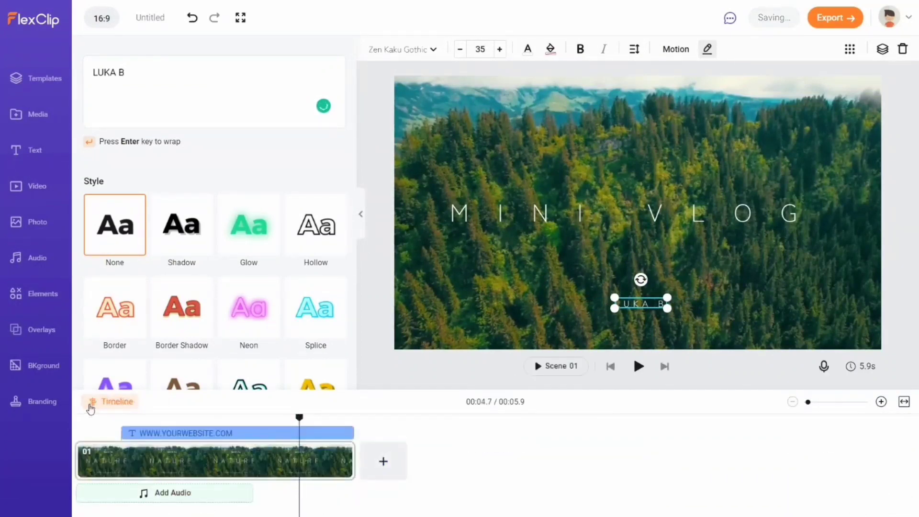
{"action": "left_click", "coordinate": [538, 452]}
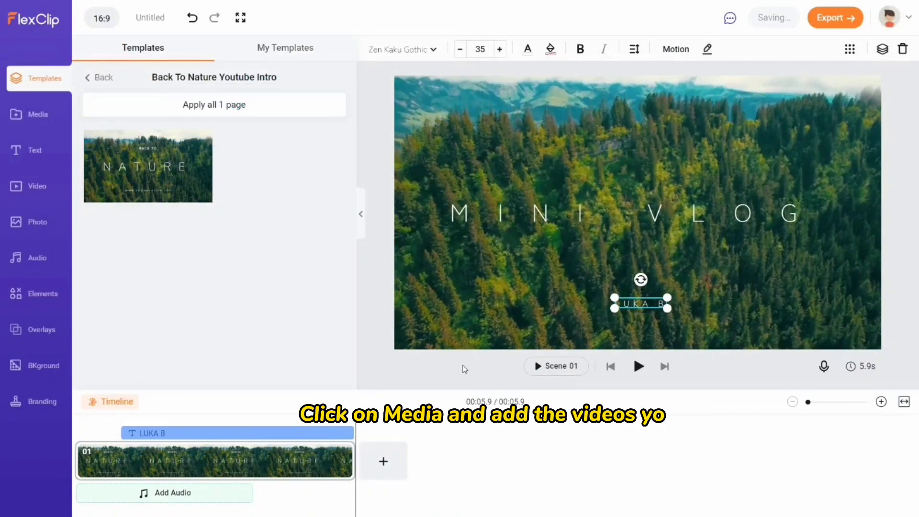
{"action": "left_click", "coordinate": [464, 348]}
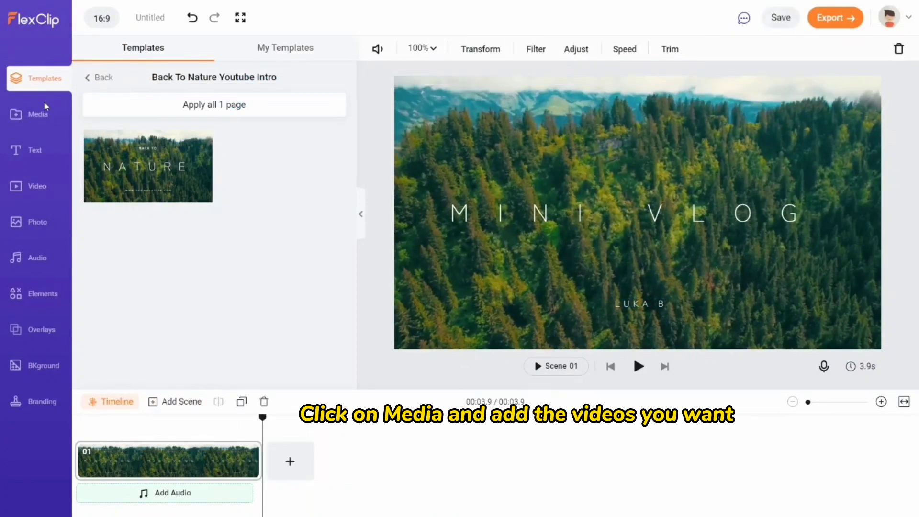
Add the imported clips after the intro scene in this order: green railing, red freight wagon, man on the railway track.
{"action": "left_click", "coordinate": [40, 114]}
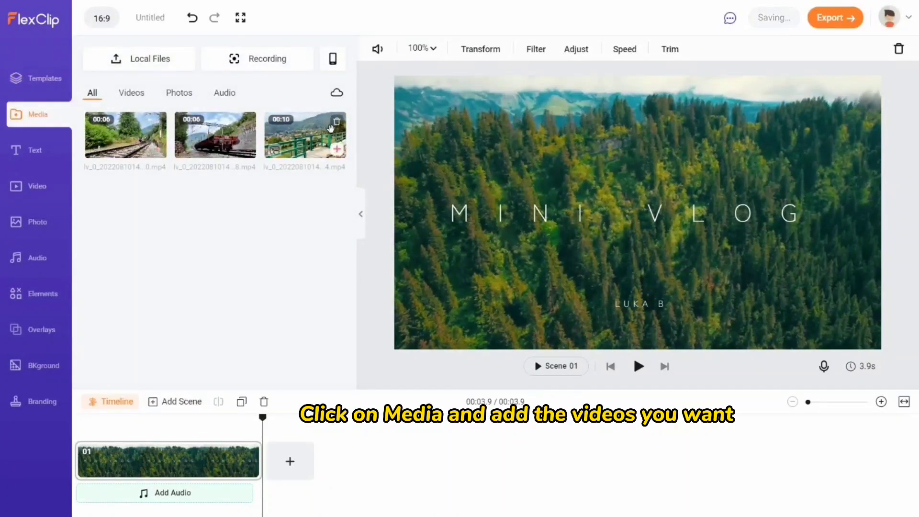
{"action": "left_click_drag", "start_coordinate": [296, 148], "coordinate": [294, 466]}
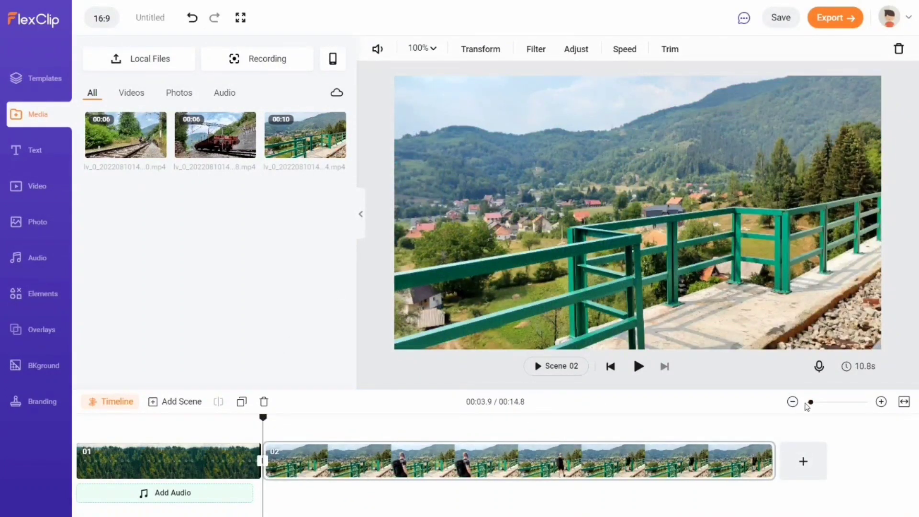
{"action": "left_click_drag", "start_coordinate": [809, 403], "coordinate": [805, 403]}
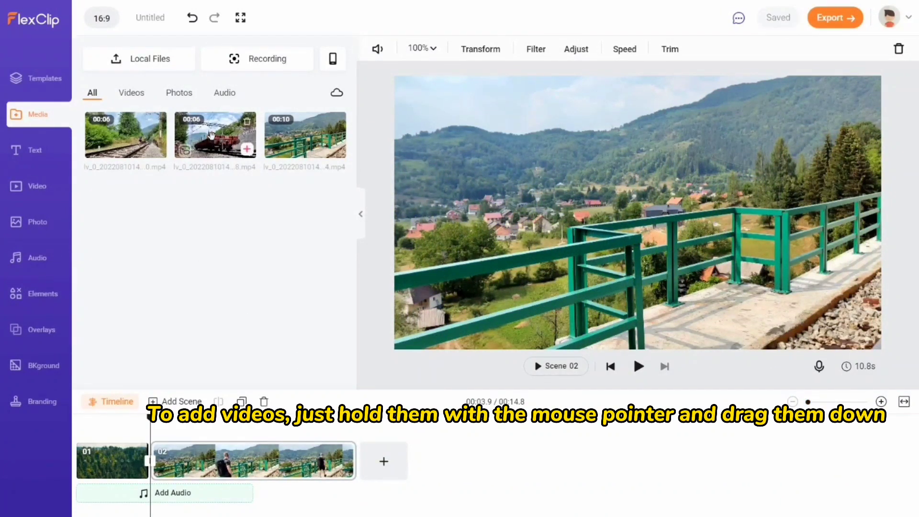
{"action": "left_click_drag", "start_coordinate": [211, 135], "coordinate": [397, 445]}
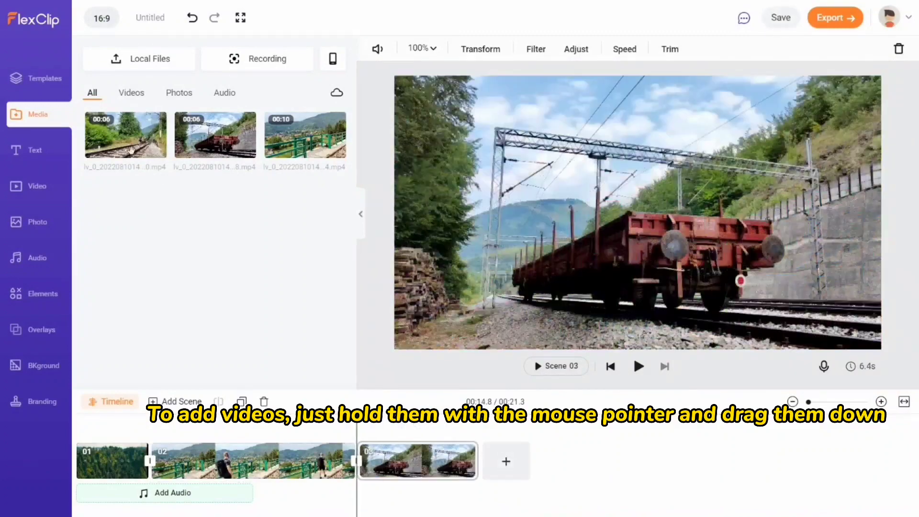
{"action": "left_click_drag", "start_coordinate": [132, 151], "coordinate": [521, 471]}
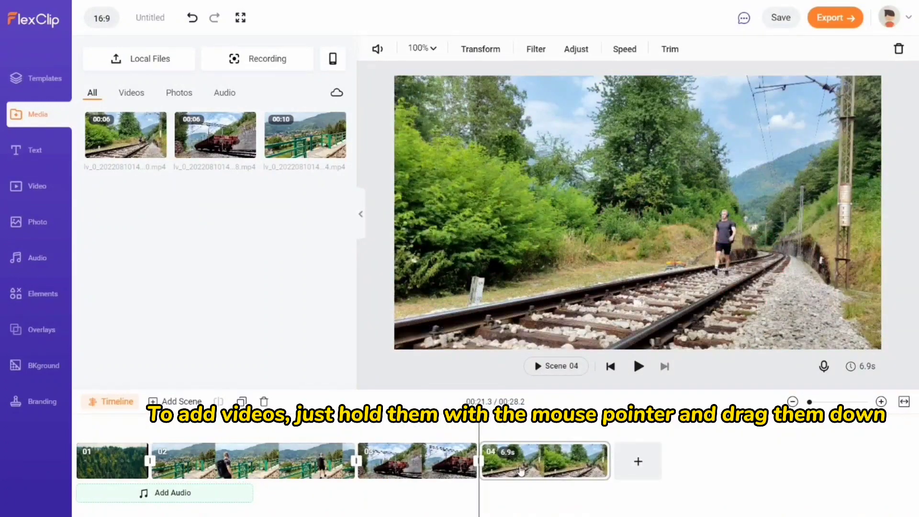
Trim the beginning of the green railing scene so that the scene lasts 7.6 seconds.
{"action": "left_click", "coordinate": [266, 458]}
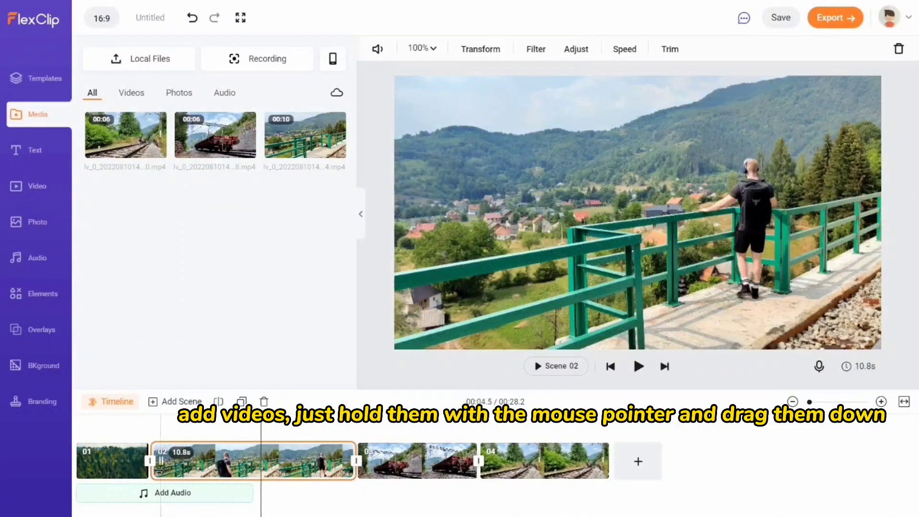
{"action": "left_click_drag", "start_coordinate": [152, 466], "coordinate": [214, 463]}
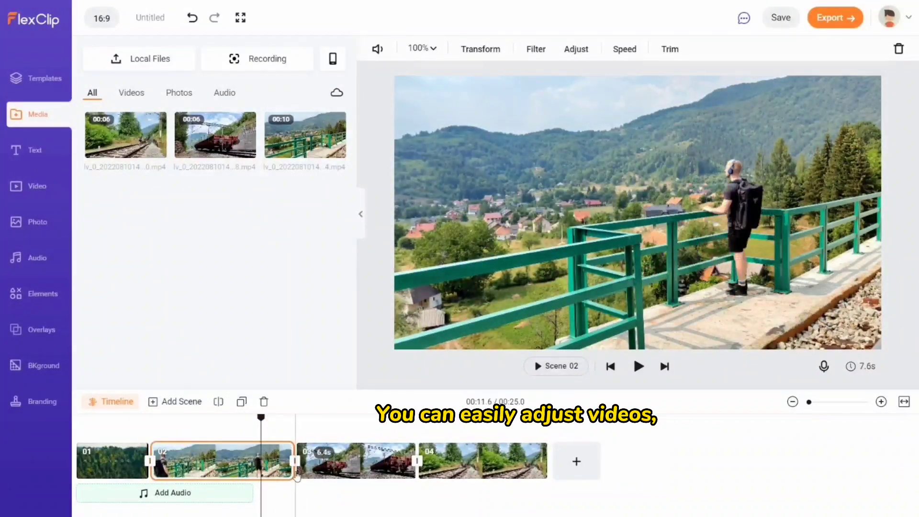
Trim the ends of two scenes so that the green railing scene lasts 6.2 seconds and the red freight wagon scene 5.1 seconds.
{"action": "left_click_drag", "start_coordinate": [286, 473], "coordinate": [266, 473]}
{"action": "left_click", "coordinate": [390, 472]}
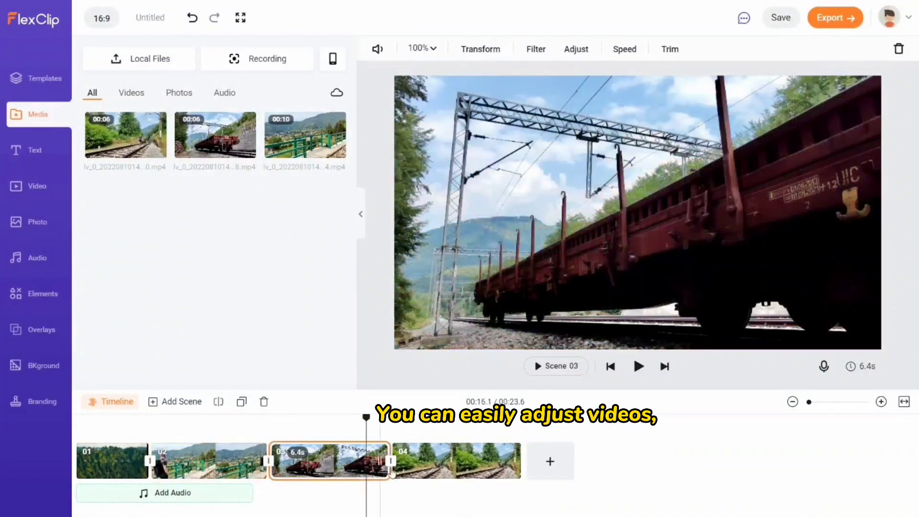
{"action": "left_click_drag", "start_coordinate": [391, 463], "coordinate": [365, 463]}
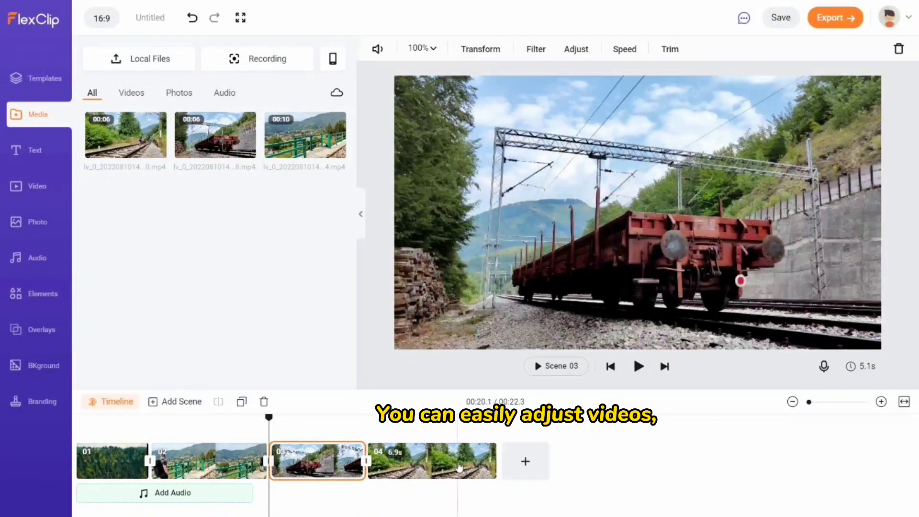
{"action": "left_click", "coordinate": [496, 466]}
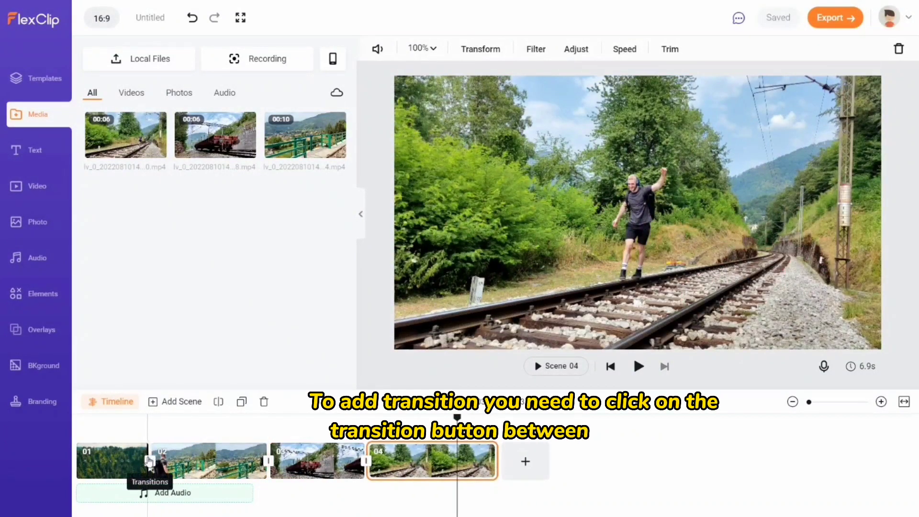
Add the Dreamy Zoom transition between the intro scene and the green railing scene.
{"action": "left_click", "coordinate": [149, 460]}
{"action": "scroll", "coordinate": [261, 200], "scroll_direction": "down", "scroll_amount": 10}
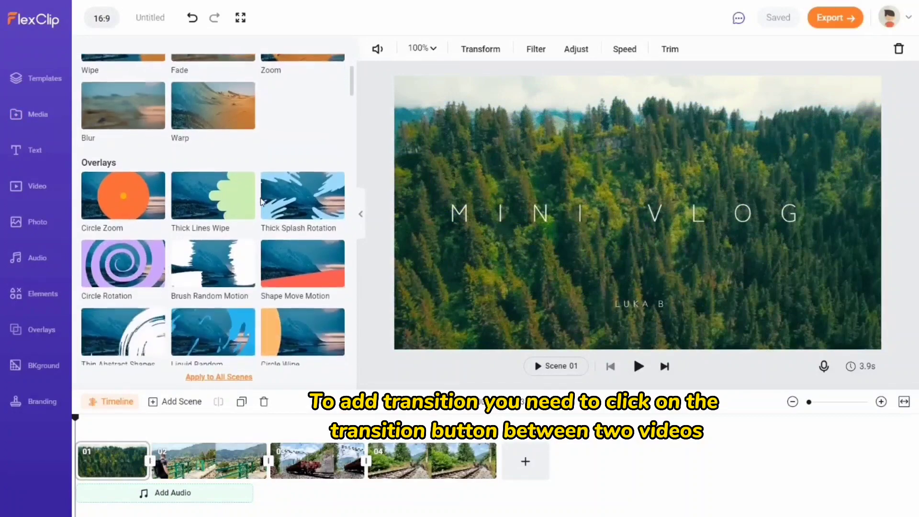
{"action": "scroll", "coordinate": [260, 200], "scroll_direction": "down", "scroll_amount": 10}
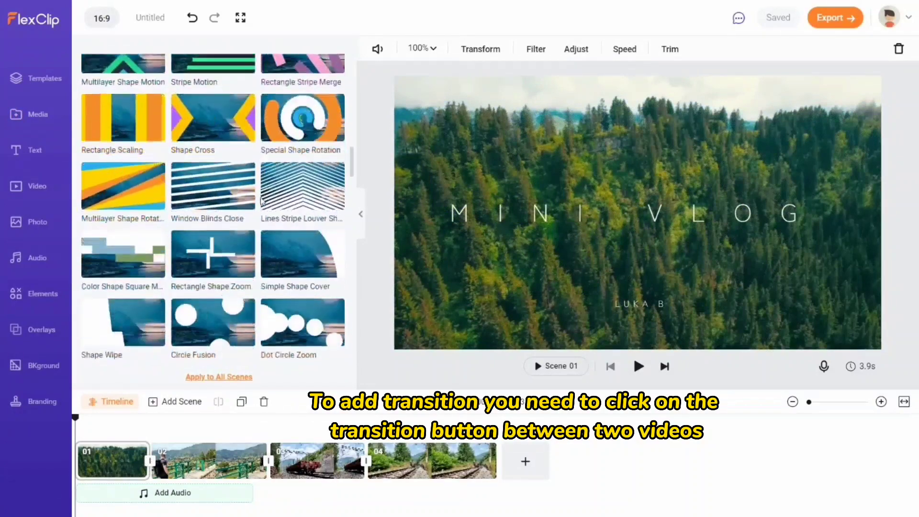
{"action": "scroll", "coordinate": [260, 200], "scroll_direction": "down", "scroll_amount": 10}
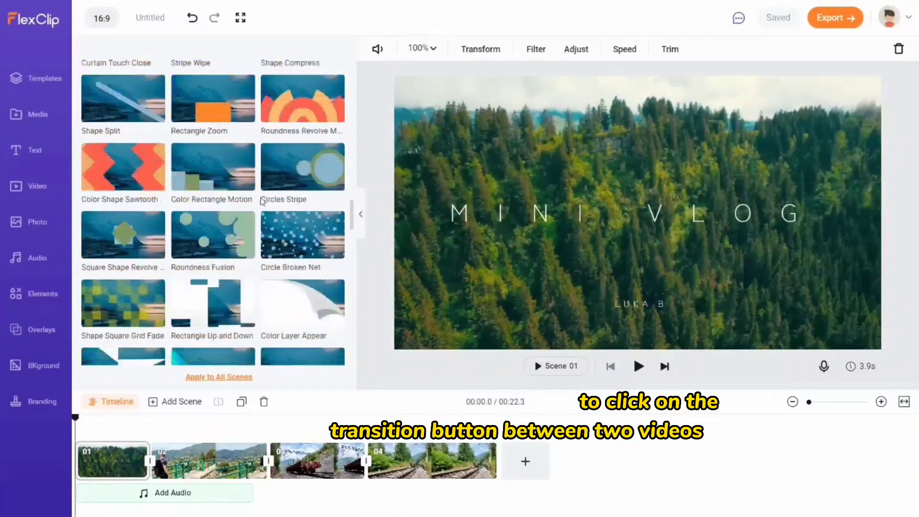
{"action": "scroll", "coordinate": [261, 200], "scroll_direction": "down", "scroll_amount": 2}
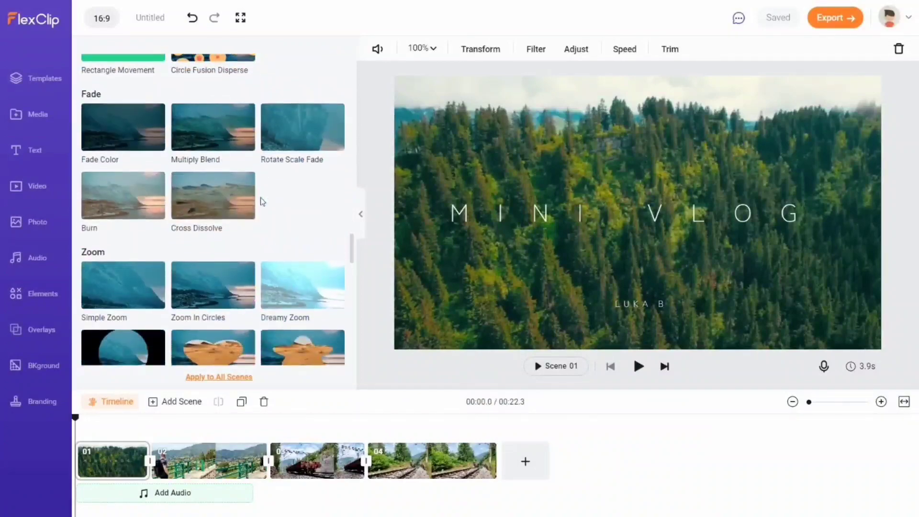
{"action": "left_click", "coordinate": [304, 281]}
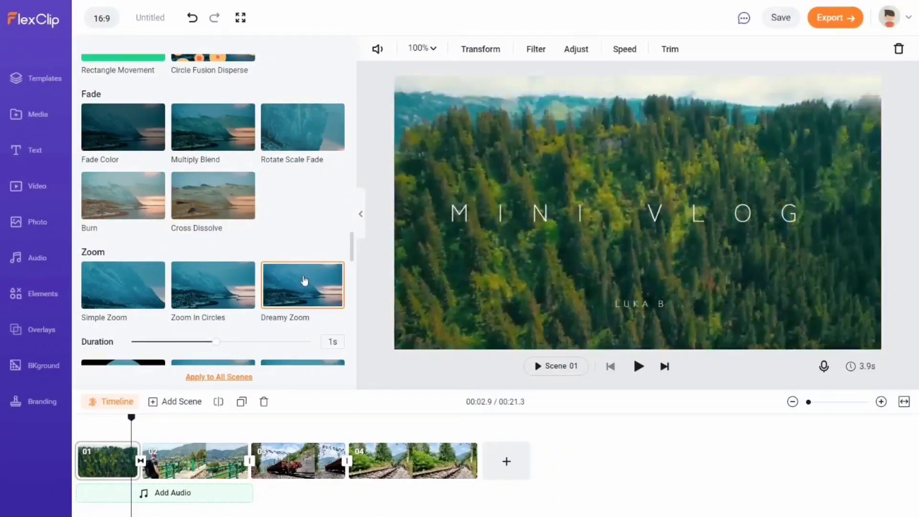
Add the Thick Lines Wipe transition between the railing and freight wagon scenes, coming from the lower right in pale yellow.
{"action": "left_click", "coordinate": [250, 461]}
{"action": "scroll", "coordinate": [250, 240], "scroll_direction": "up", "scroll_amount": 15}
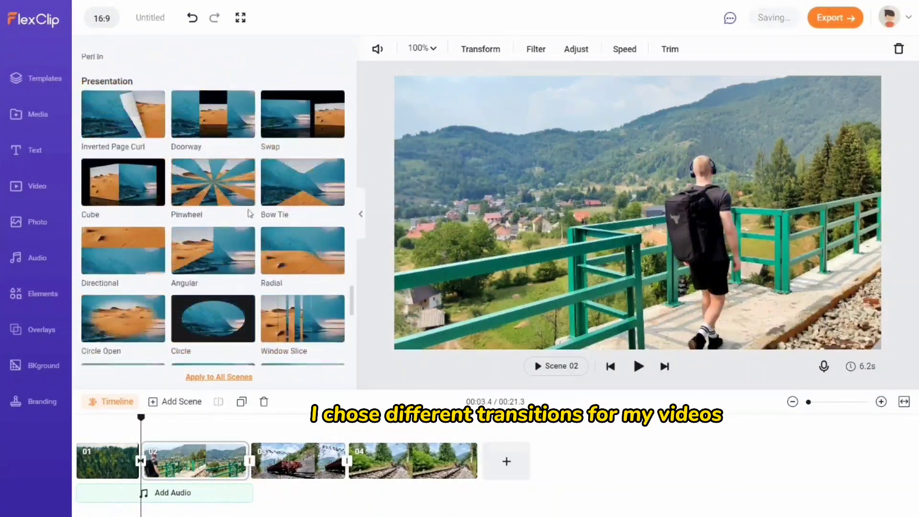
{"action": "left_click", "coordinate": [233, 263]}
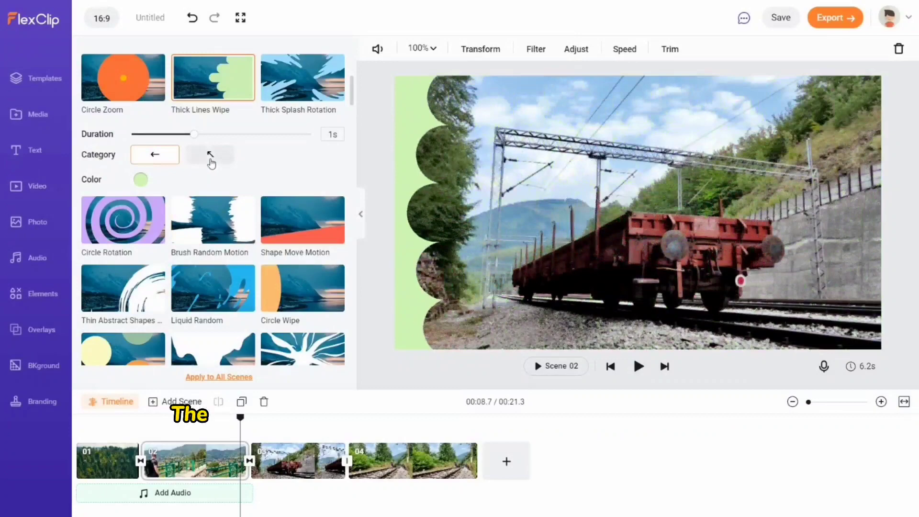
{"action": "left_click", "coordinate": [209, 149]}
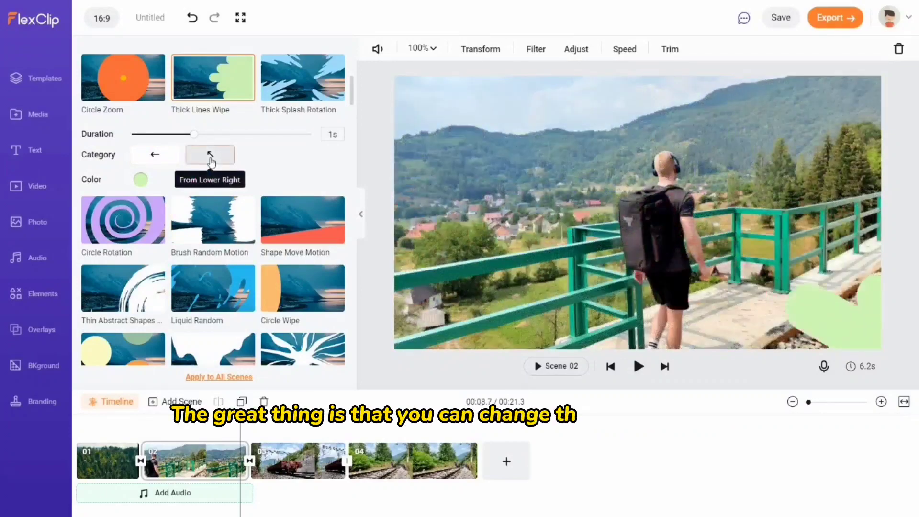
{"action": "left_click", "coordinate": [137, 182]}
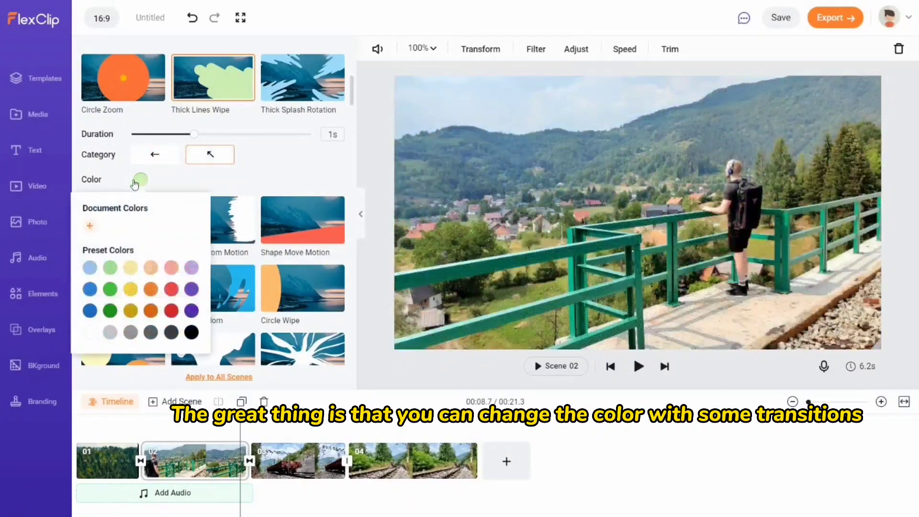
{"action": "left_click", "coordinate": [129, 272]}
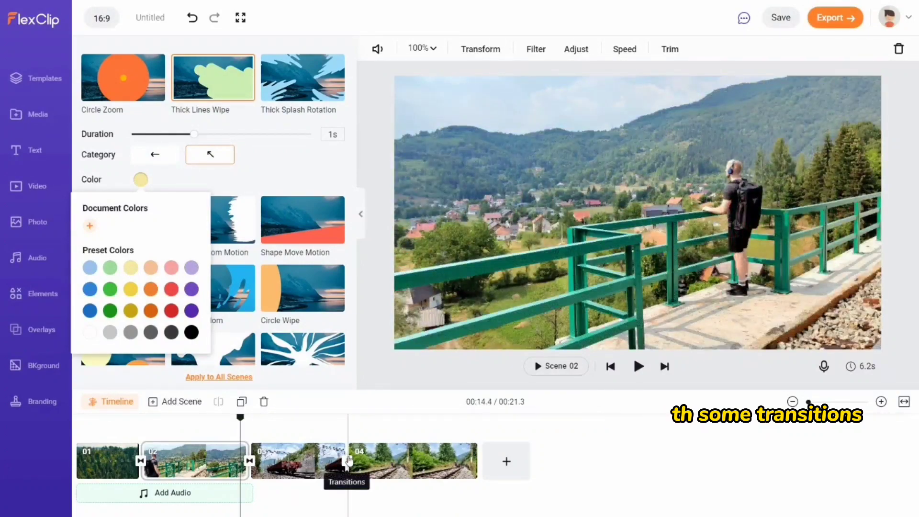
Add the Waveform Disappear transition with the diagonal direction between the freight wagon scene and the railway track scene.
{"action": "left_click", "coordinate": [347, 460]}
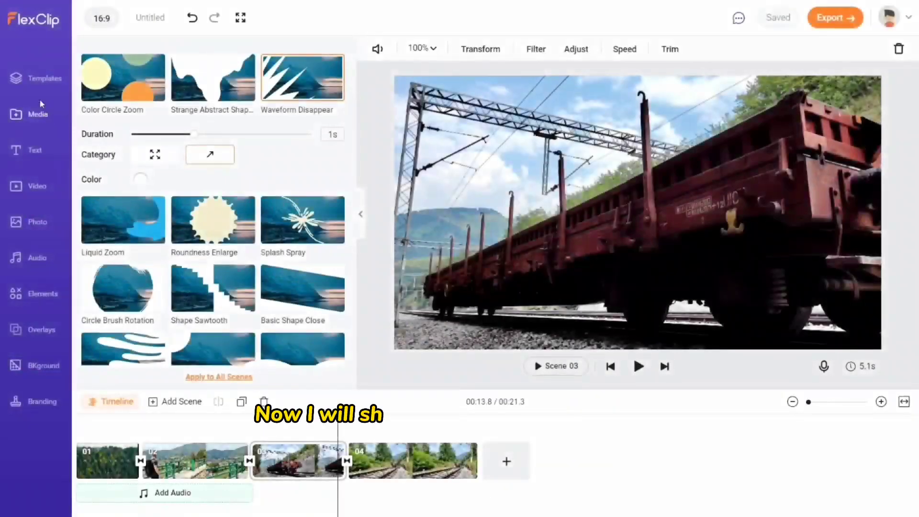
Search the template library for "intro and outro" in place of the previous nature search.
{"action": "left_click", "coordinate": [33, 85]}
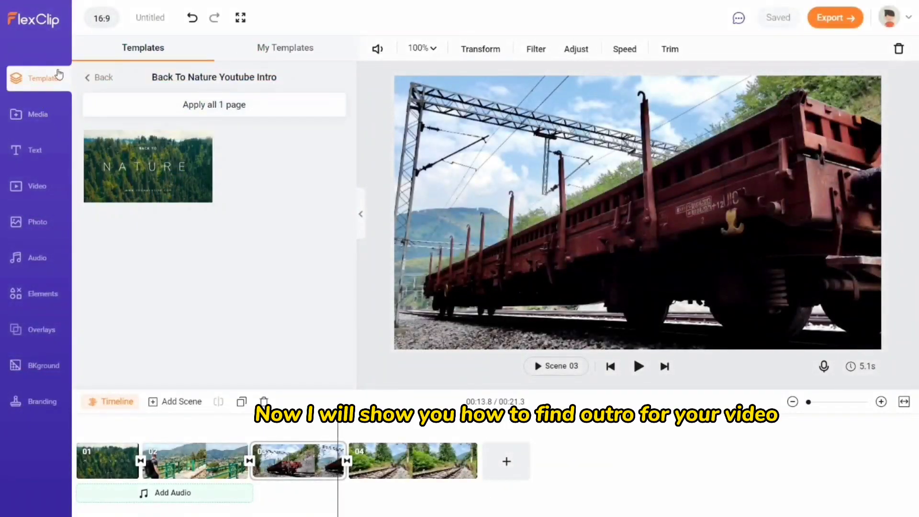
{"action": "left_click", "coordinate": [95, 78]}
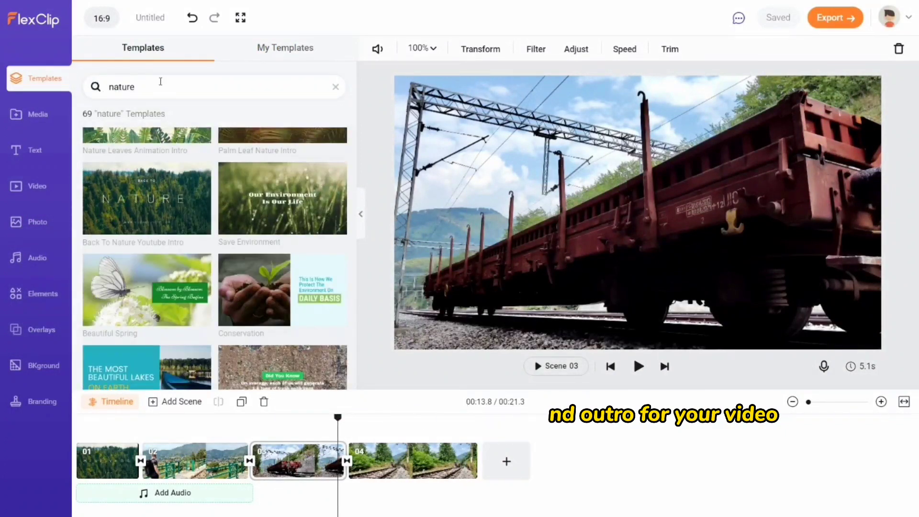
{"action": "left_click", "coordinate": [184, 85]}
{"action": "key", "text": "BackSpace"}
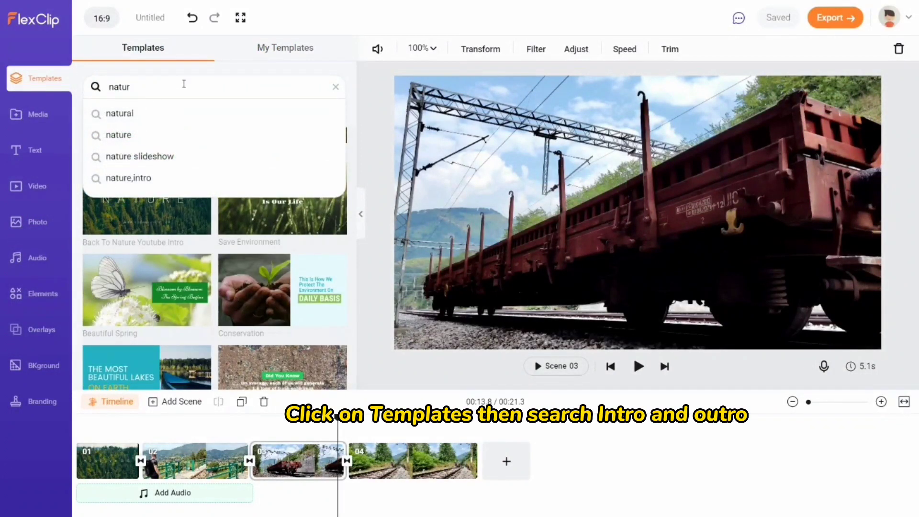
{"action": "key", "text": "BackSpace"}
{"action": "key", "text": "BackSpace"}
{"action": "key", "text": "BackSpace"}
{"action": "key", "text": "BackSpace"}
{"action": "key", "text": "BackSpace"}
{"action": "type", "text": "INTRO"}
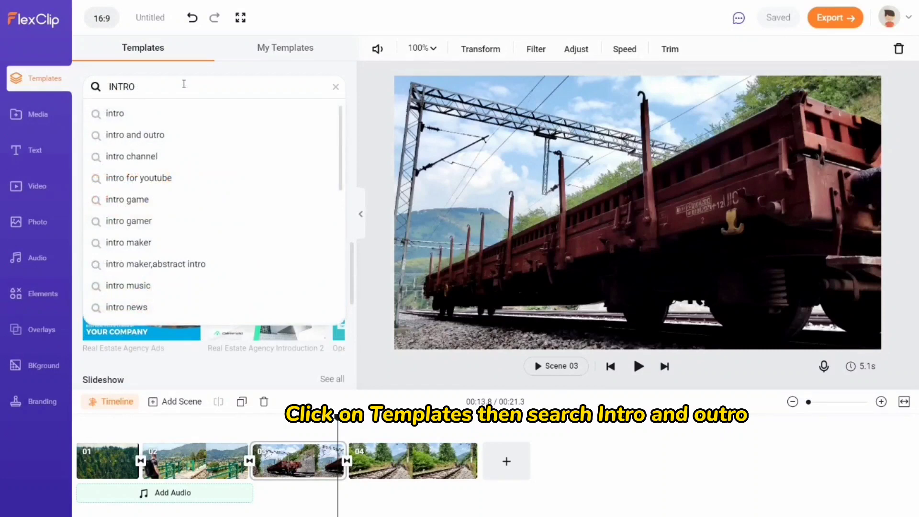
{"action": "left_click", "coordinate": [168, 135]}
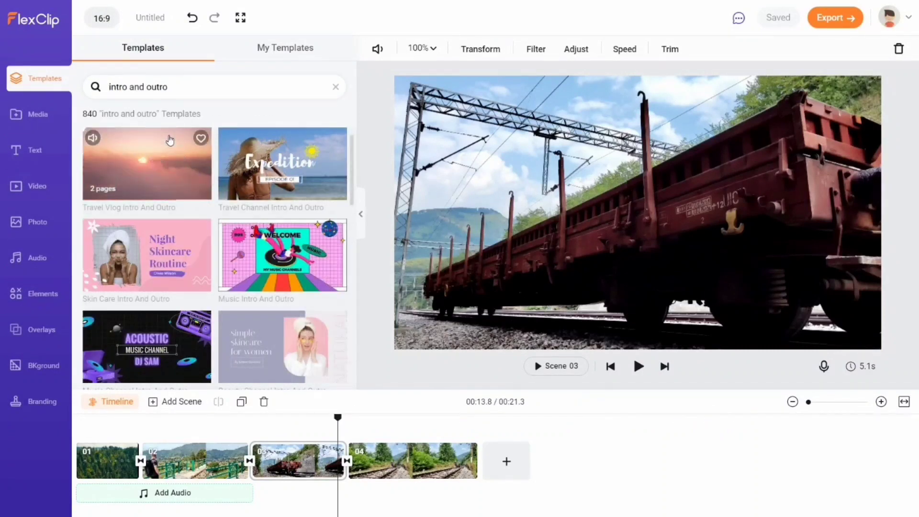
Add the THANKS FOR WATCHING page of the Youtube Travel Intro Outro template and place it as the last scene.
{"action": "scroll", "coordinate": [178, 171], "scroll_direction": "down", "scroll_amount": 10}
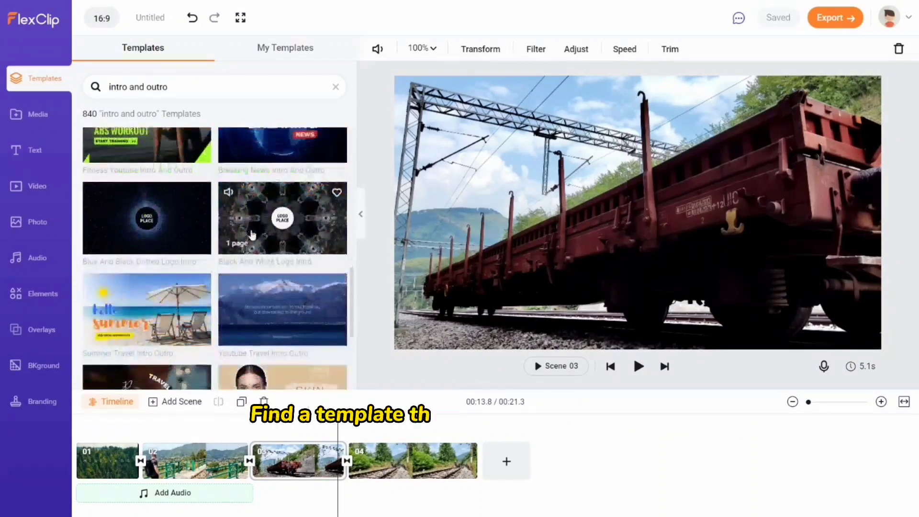
{"action": "left_click", "coordinate": [283, 294]}
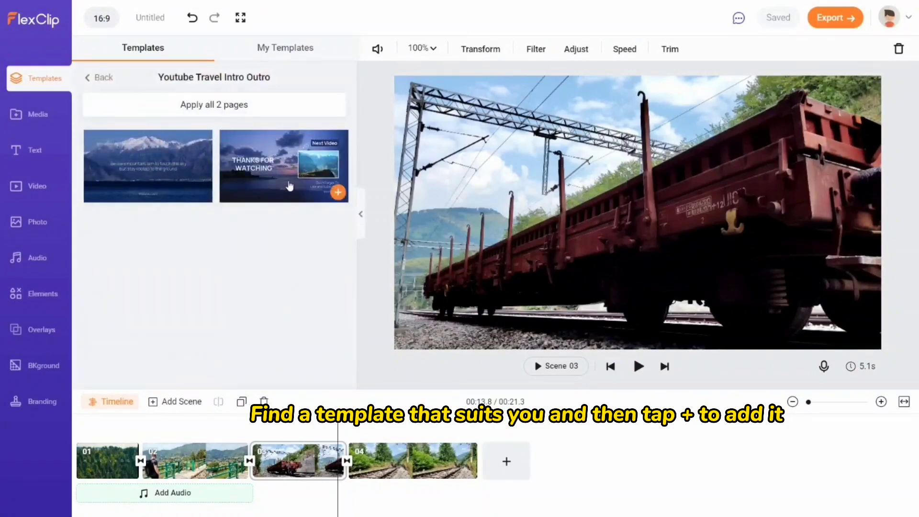
{"action": "left_click", "coordinate": [338, 194]}
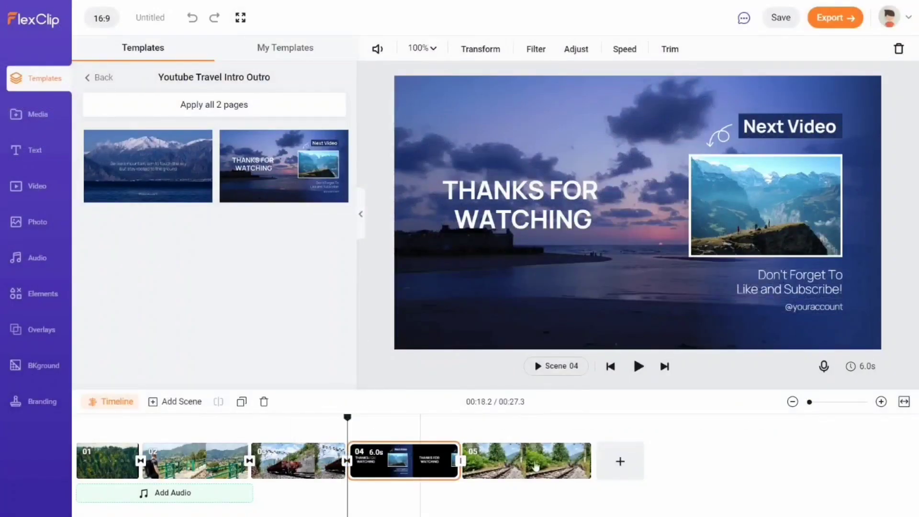
{"action": "left_click_drag", "start_coordinate": [535, 466], "coordinate": [631, 468]}
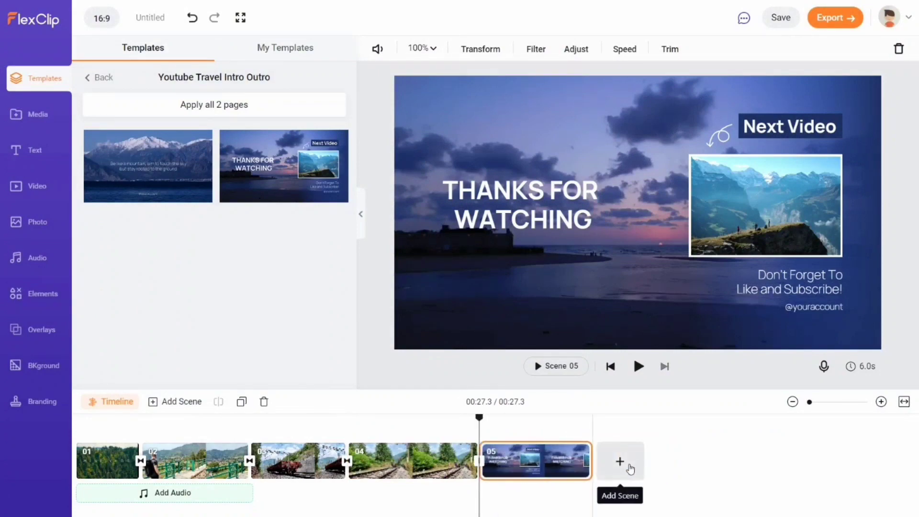
Add the Circle Brush Rotation transition between the railway track scene and the outro scene.
{"action": "left_click", "coordinate": [479, 461]}
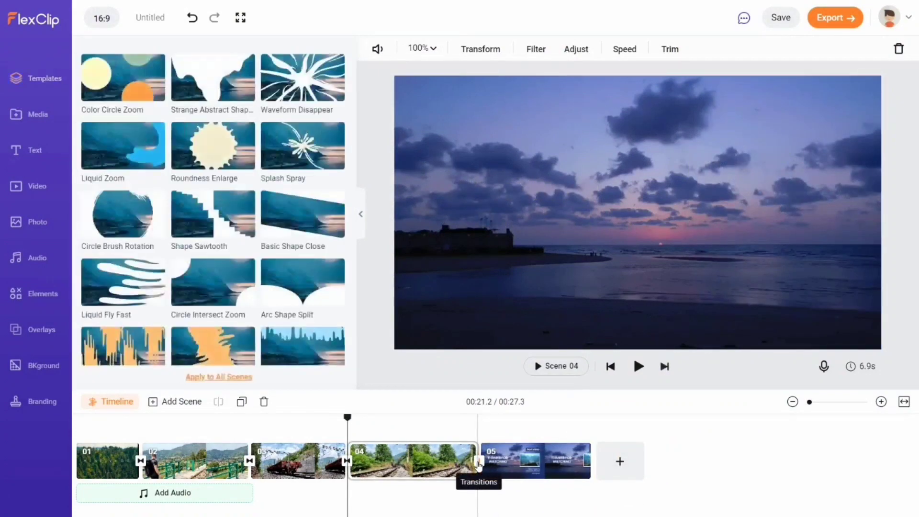
{"action": "left_click", "coordinate": [123, 213]}
Replace the mountain picture in the outro's Next Video frame with the local image Picsart_22-04-16_13-30-35-233.
{"action": "left_click", "coordinate": [558, 466]}
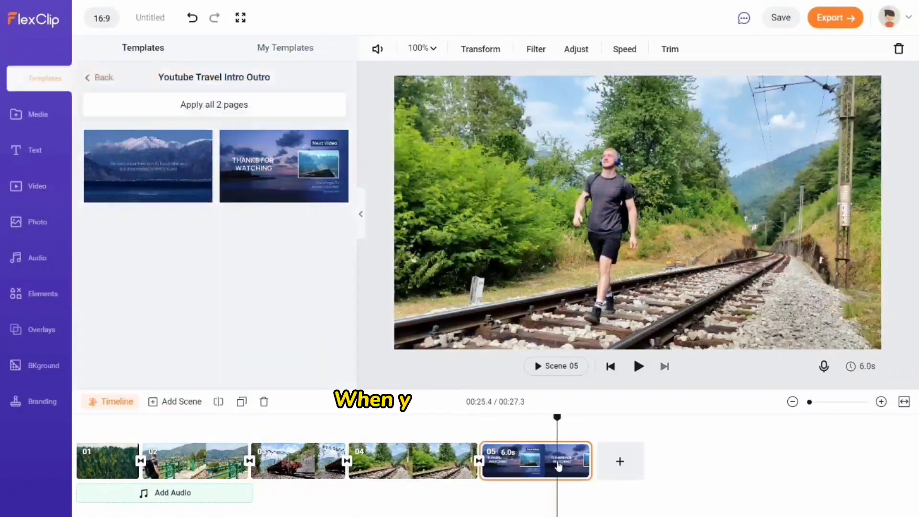
{"action": "left_click", "coordinate": [744, 219]}
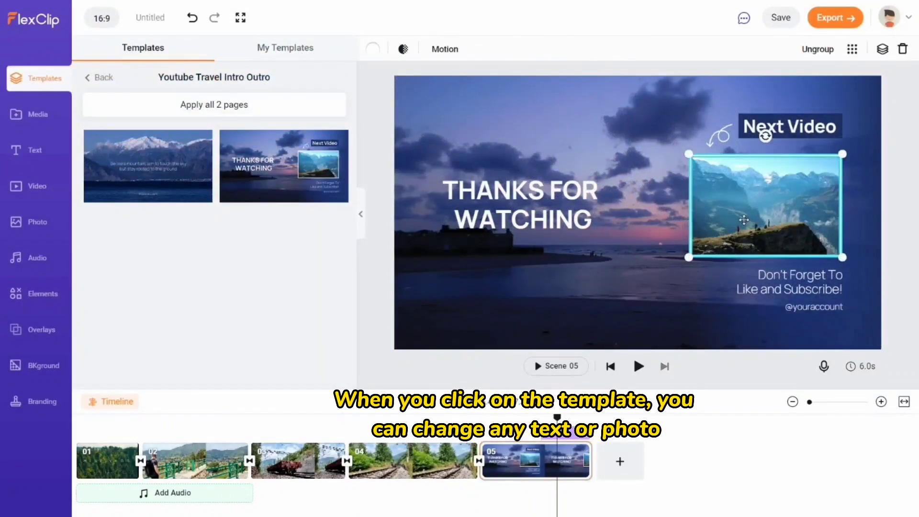
{"action": "left_click", "coordinate": [739, 183]}
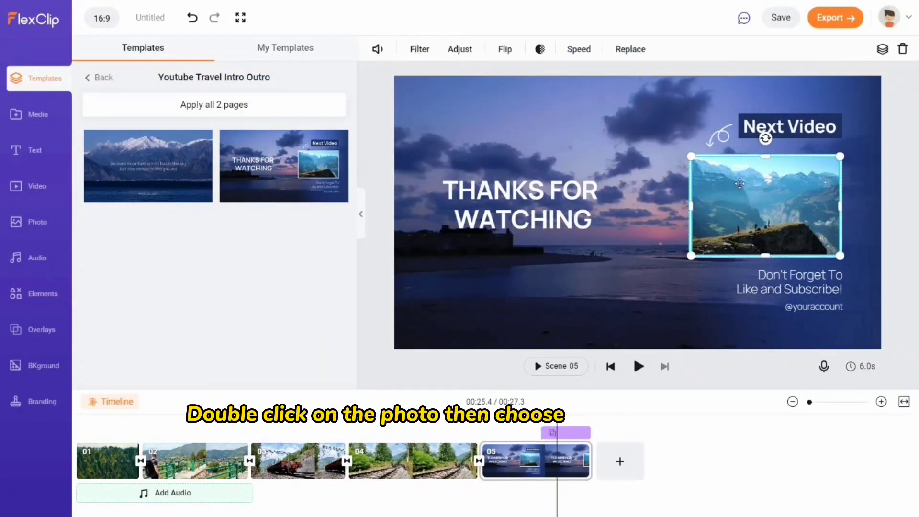
{"action": "left_click", "coordinate": [630, 49]}
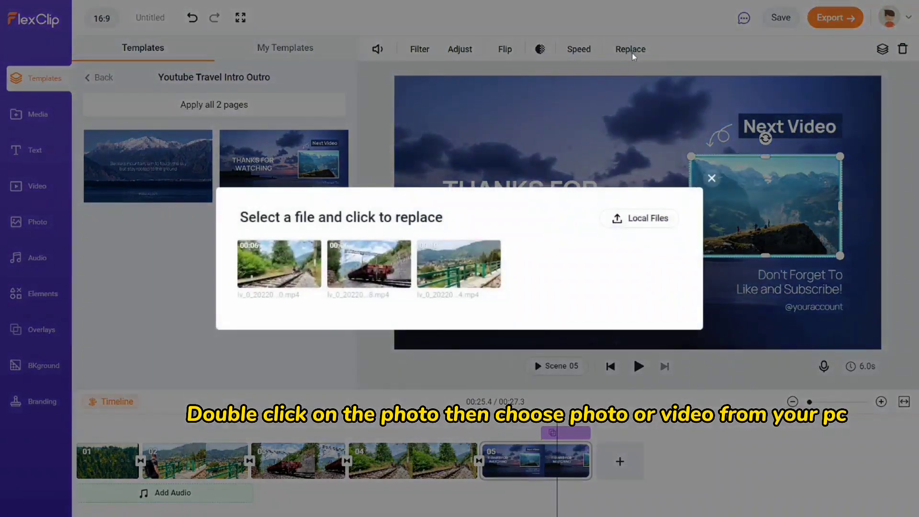
{"action": "left_click", "coordinate": [646, 219]}
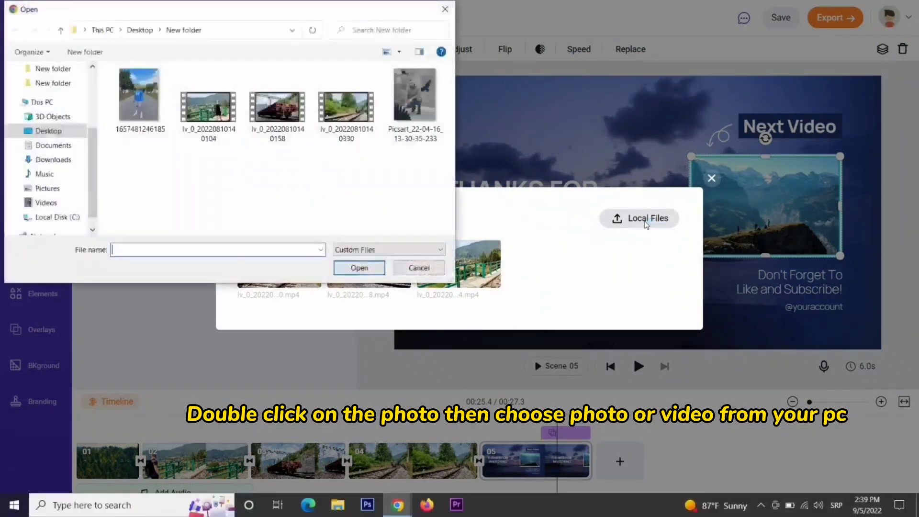
{"action": "double_click", "coordinate": [413, 98]}
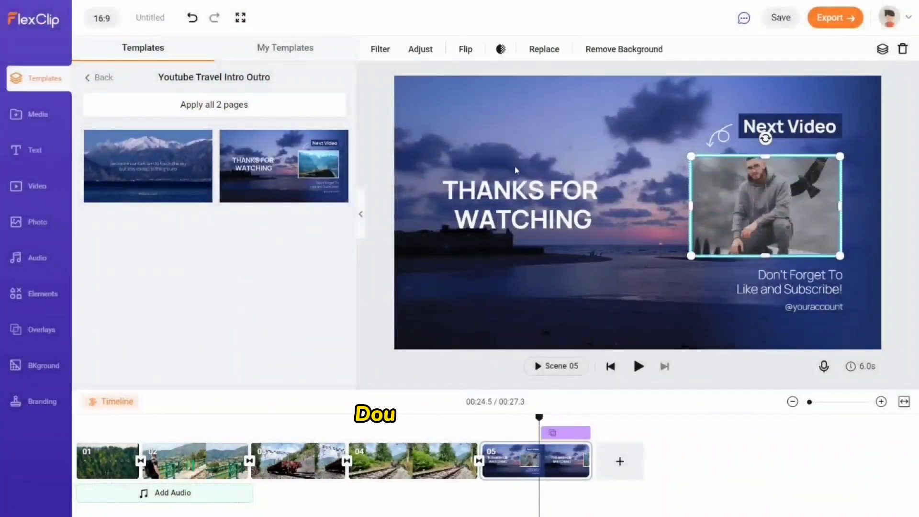
{"action": "double_click", "coordinate": [813, 307]}
{"action": "type", "text": "@IAML"}
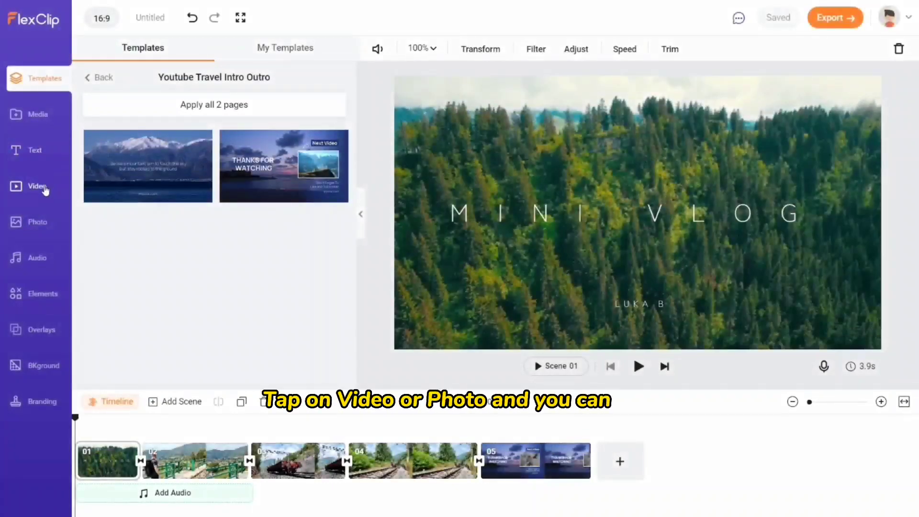
Search the stock videos for "nature" and preview the 30-second clip of the green mountain valley.
{"action": "left_click", "coordinate": [43, 186]}
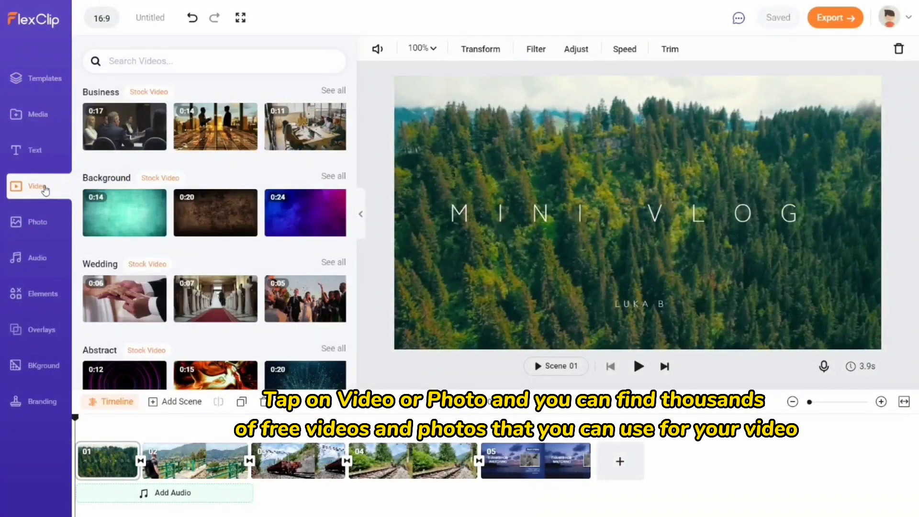
{"action": "left_click", "coordinate": [185, 65]}
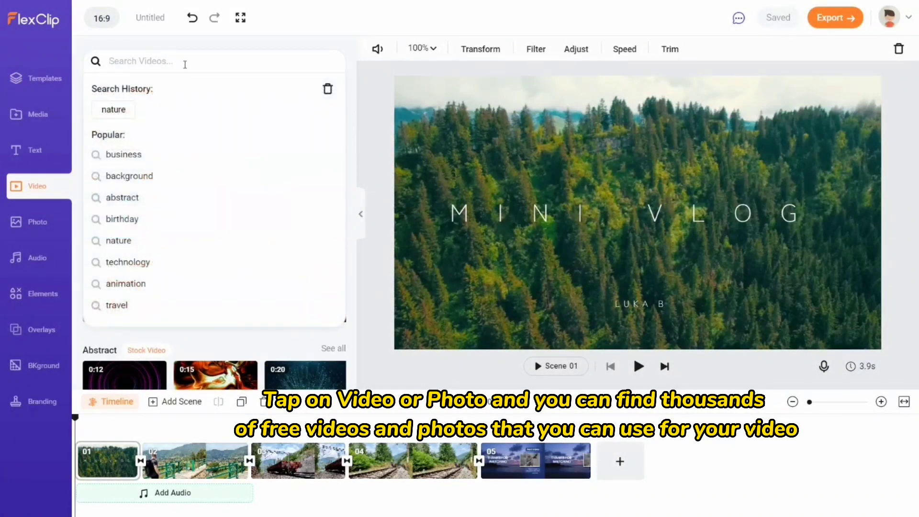
{"action": "type", "text": "nature"}
{"action": "key", "text": "Return"}
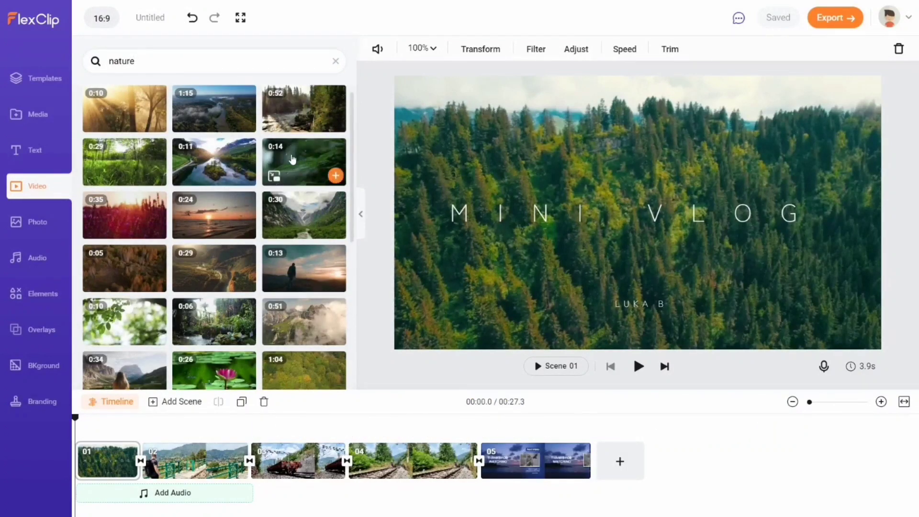
{"action": "left_click", "coordinate": [291, 229]}
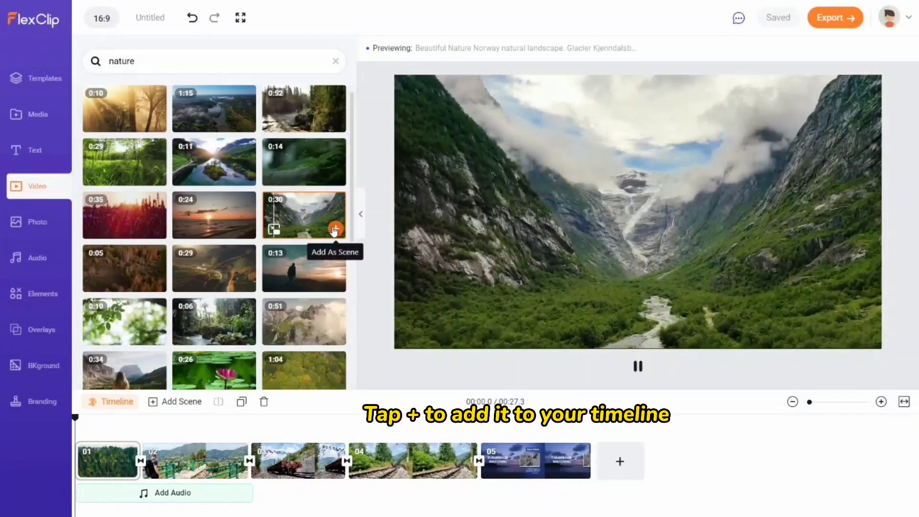
Add the previewed 30-second green mountain valley clip as scene 2 and shorten it to 6.8 seconds.
{"action": "left_click", "coordinate": [334, 229]}
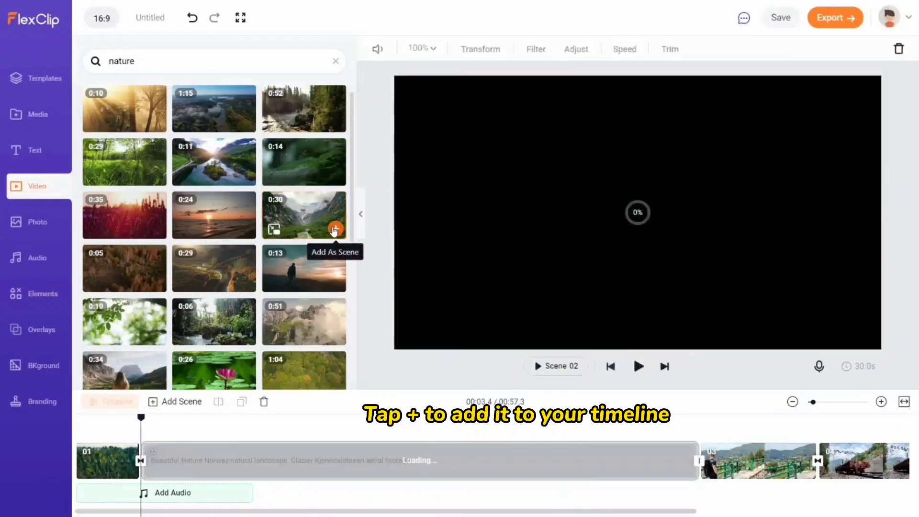
{"action": "left_click", "coordinate": [791, 405]}
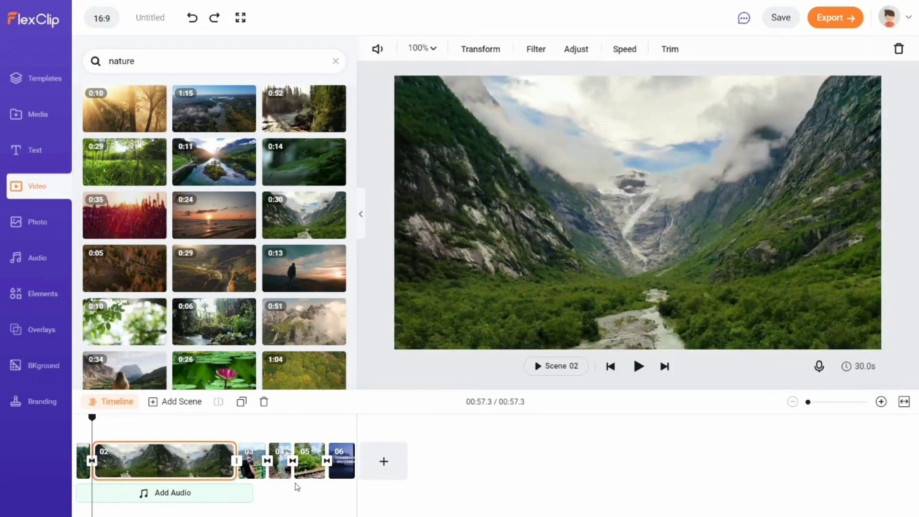
{"action": "left_click_drag", "start_coordinate": [228, 472], "coordinate": [123, 461]}
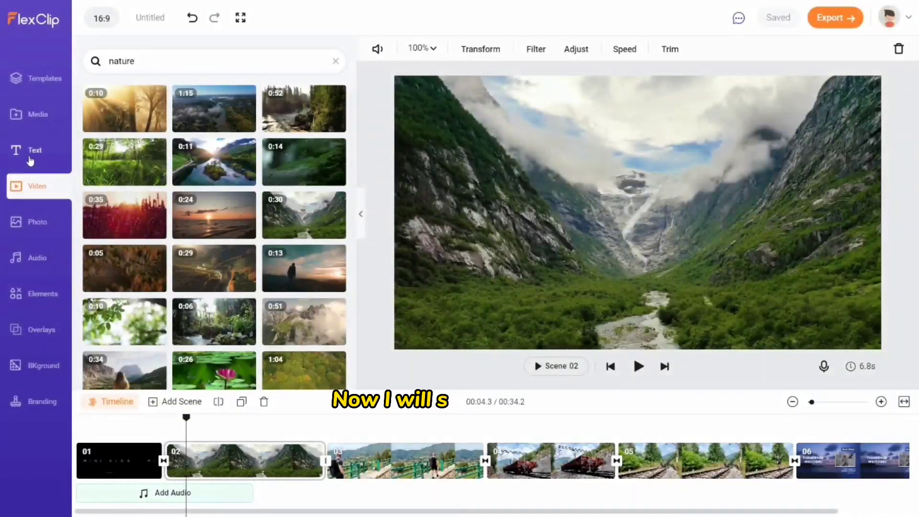
Add the pink neon Night text style to the valley scene and make it end slightly before the scene does.
{"action": "left_click", "coordinate": [29, 158]}
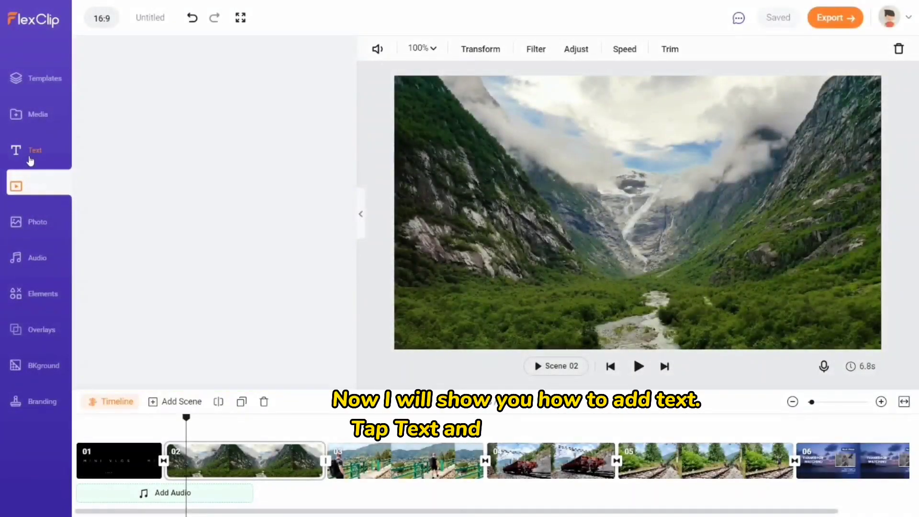
{"action": "scroll", "coordinate": [300, 217], "scroll_direction": "down", "scroll_amount": 4}
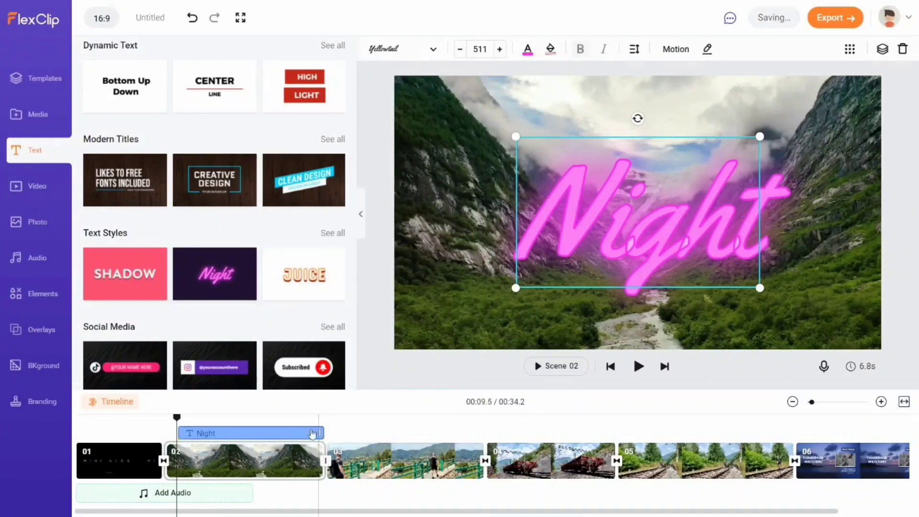
{"action": "left_click_drag", "start_coordinate": [312, 434], "coordinate": [304, 434]}
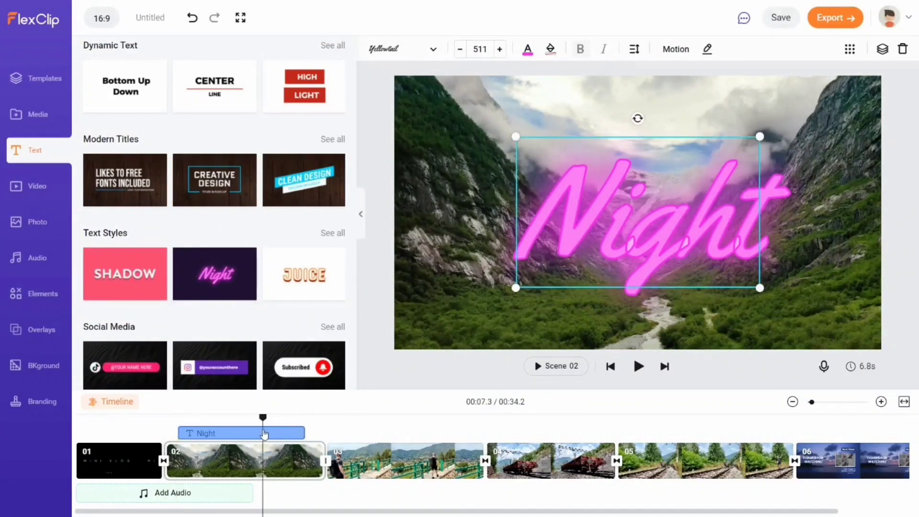
Replace the wording of the neon Night text in the valley scene with "Monday".
{"action": "double_click", "coordinate": [264, 433]}
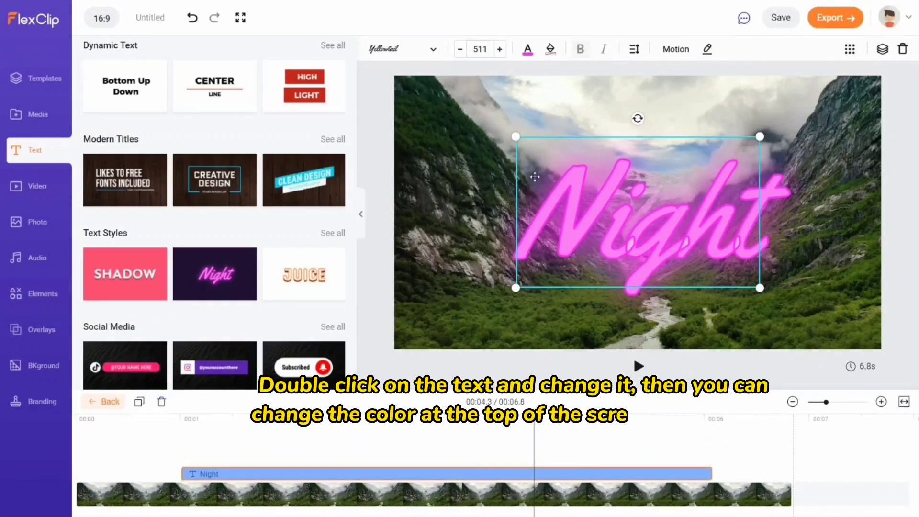
{"action": "double_click", "coordinate": [598, 235]}
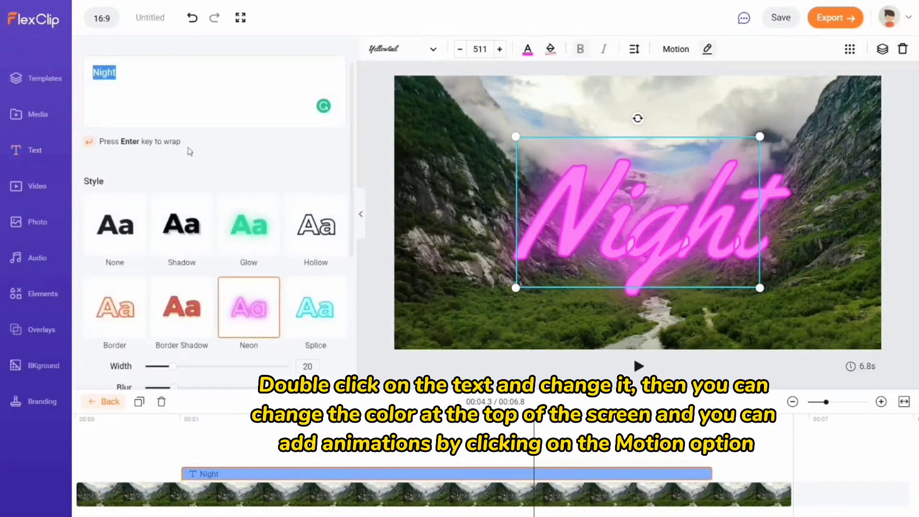
{"action": "key", "text": "BackSpace"}
{"action": "type", "text": "M"}
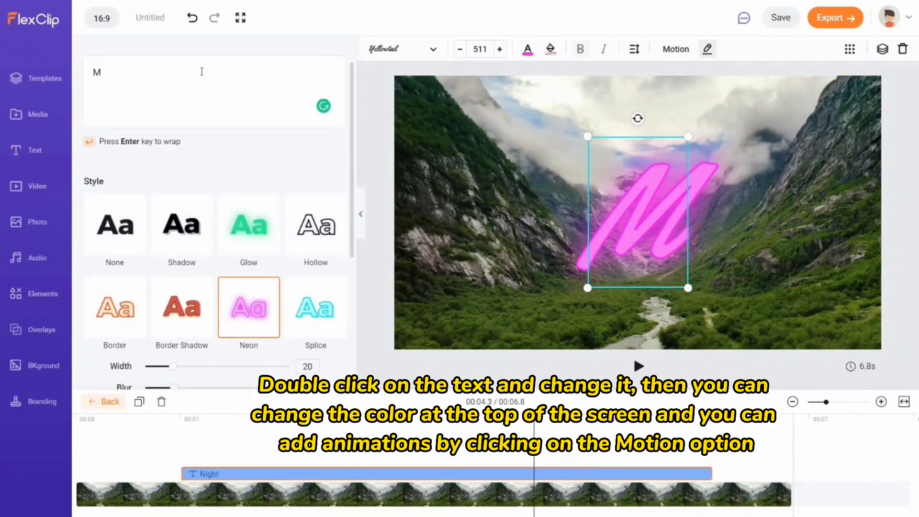
{"action": "type", "text": "onday"}
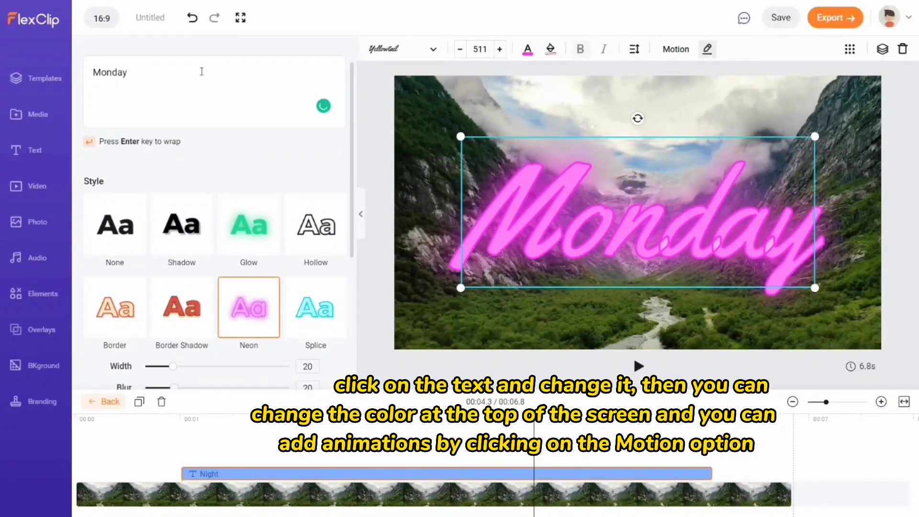
Set the font size of the Monday text to 180.
{"action": "left_click", "coordinate": [482, 50]}
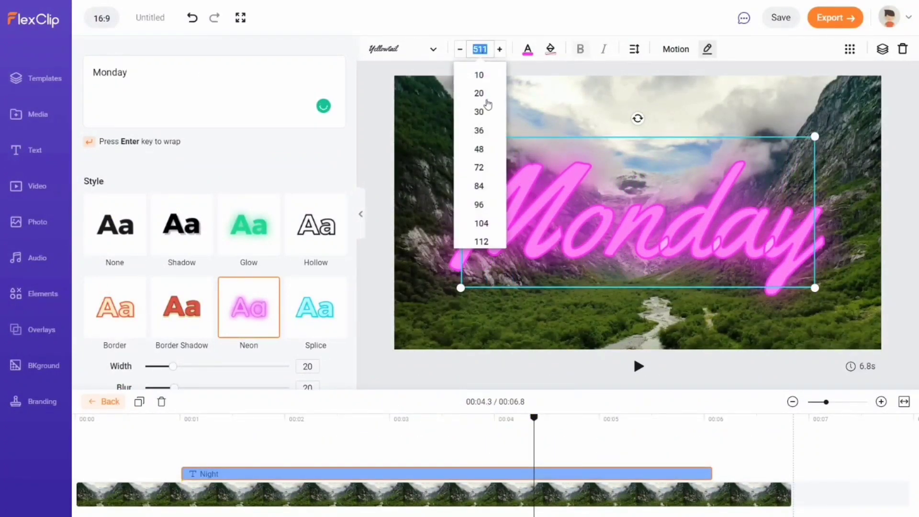
{"action": "left_click", "coordinate": [481, 223]}
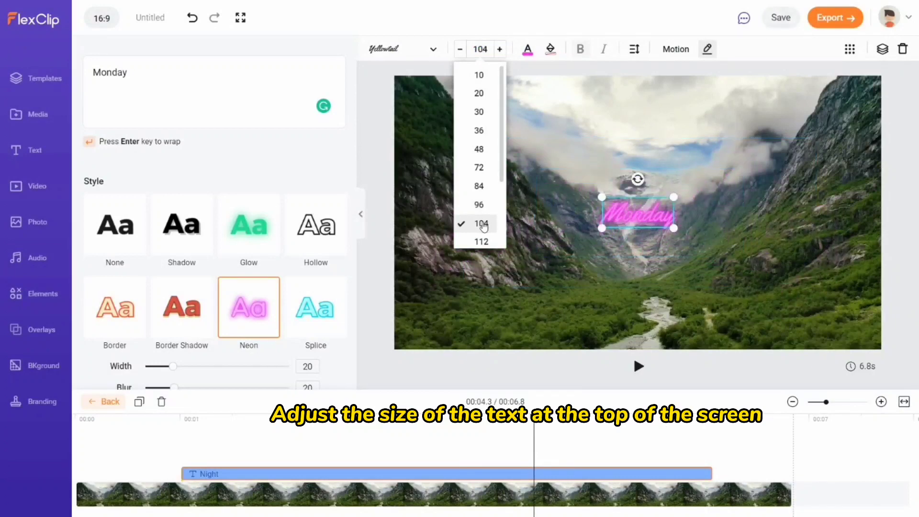
{"action": "scroll", "coordinate": [483, 227], "scroll_direction": "down", "scroll_amount": 3}
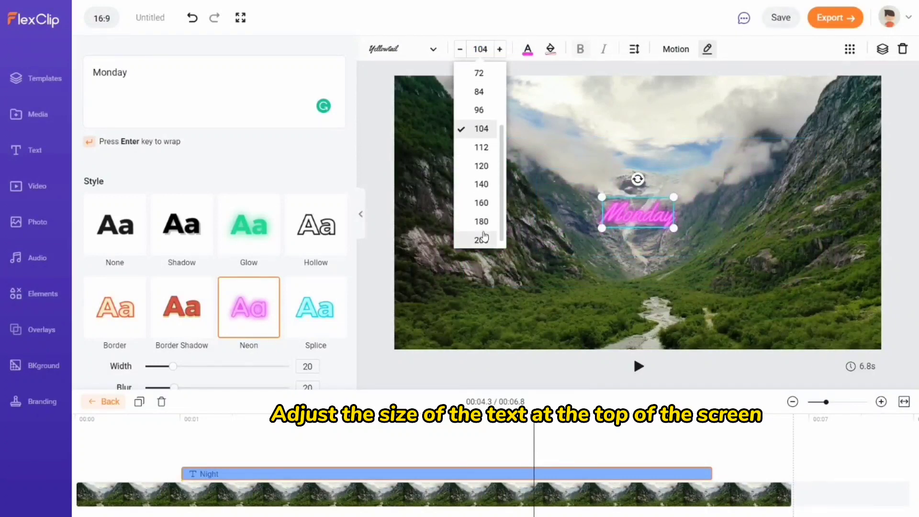
{"action": "left_click", "coordinate": [483, 225]}
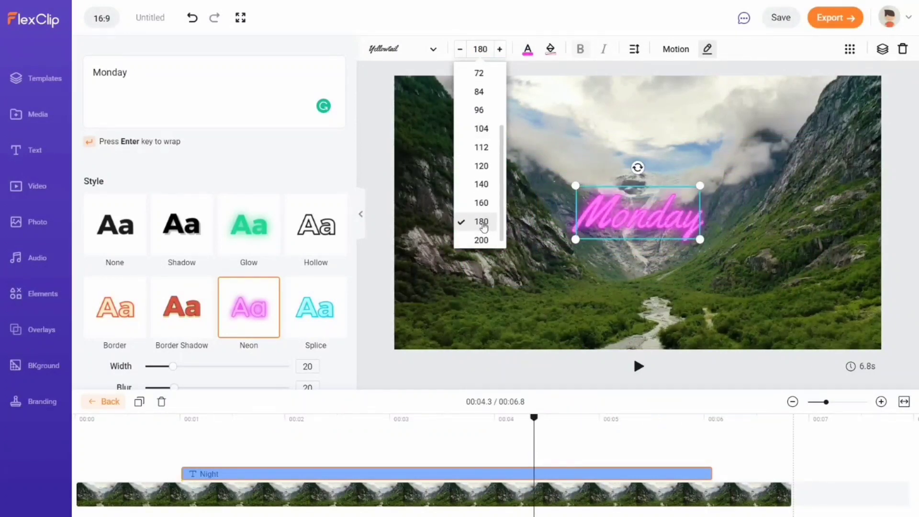
Recolour the Monday text green and set its neon effect to width 9 and blur 54.
{"action": "left_click", "coordinate": [527, 50]}
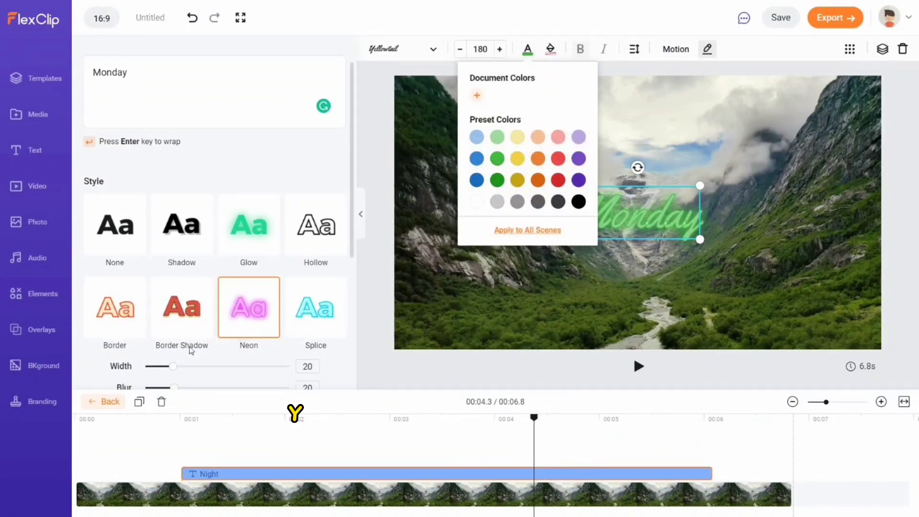
{"action": "left_click_drag", "start_coordinate": [173, 366], "coordinate": [117, 365]}
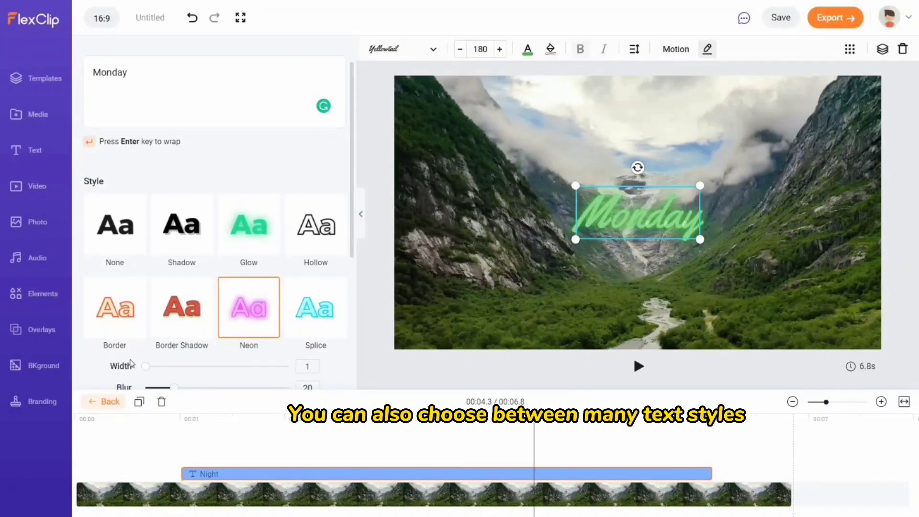
{"action": "scroll", "coordinate": [276, 307], "scroll_direction": "down", "scroll_amount": 2}
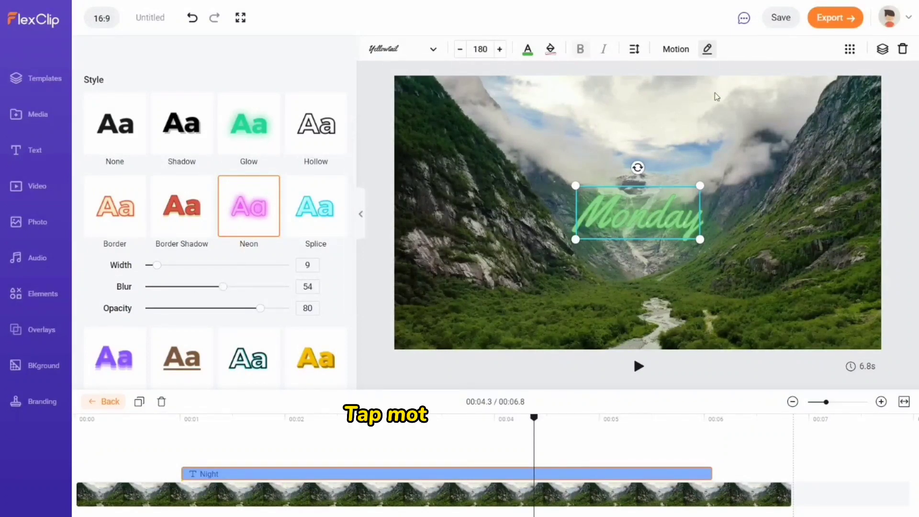
Apply the Fade motion preset to the Monday text with a downward Fade Out, and return to the full timeline.
{"action": "left_click", "coordinate": [674, 50]}
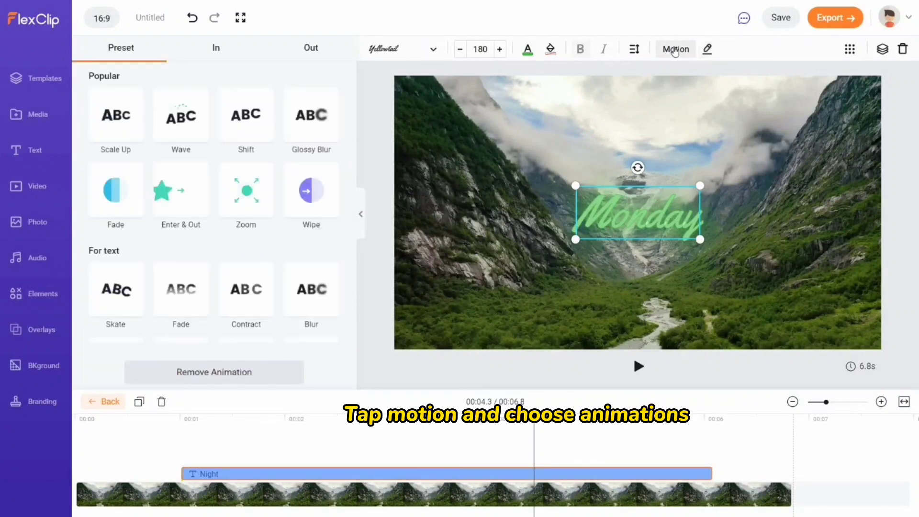
{"action": "left_click", "coordinate": [139, 211]}
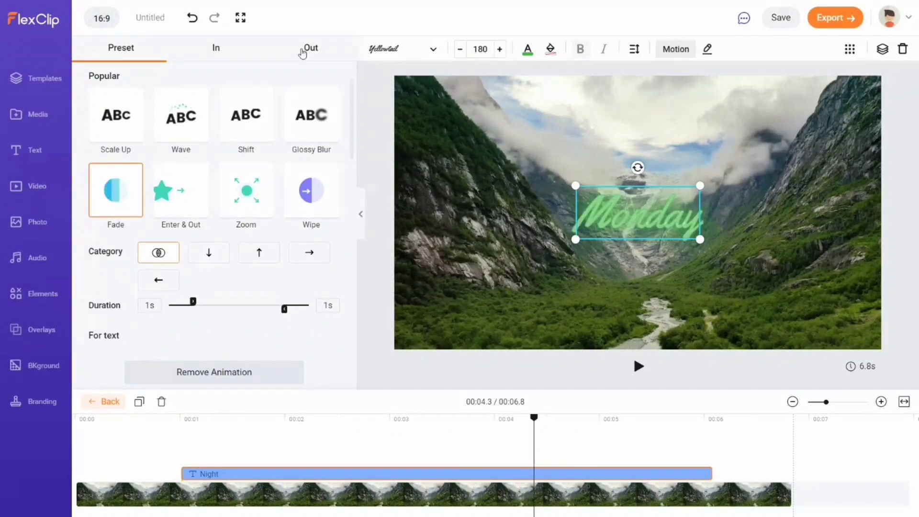
{"action": "left_click", "coordinate": [302, 53]}
{"action": "left_click", "coordinate": [208, 277]}
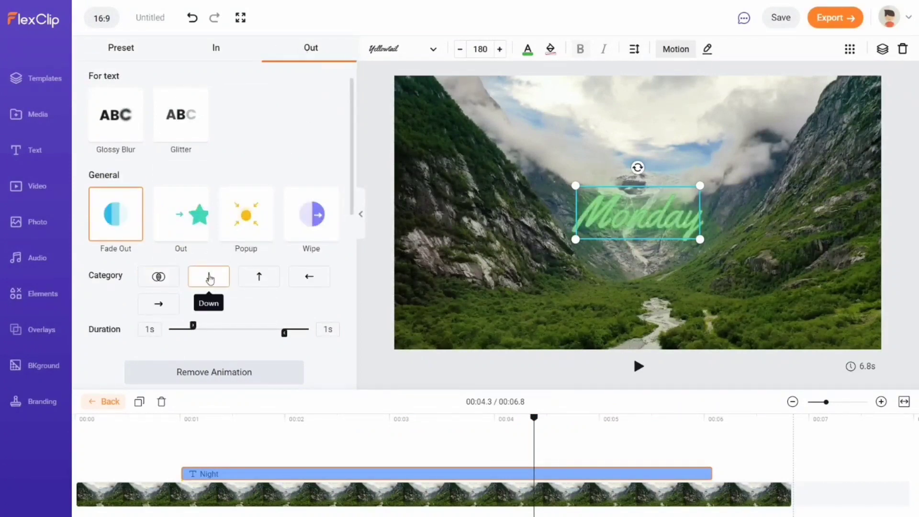
{"action": "left_click", "coordinate": [451, 441]}
{"action": "left_click", "coordinate": [110, 401]}
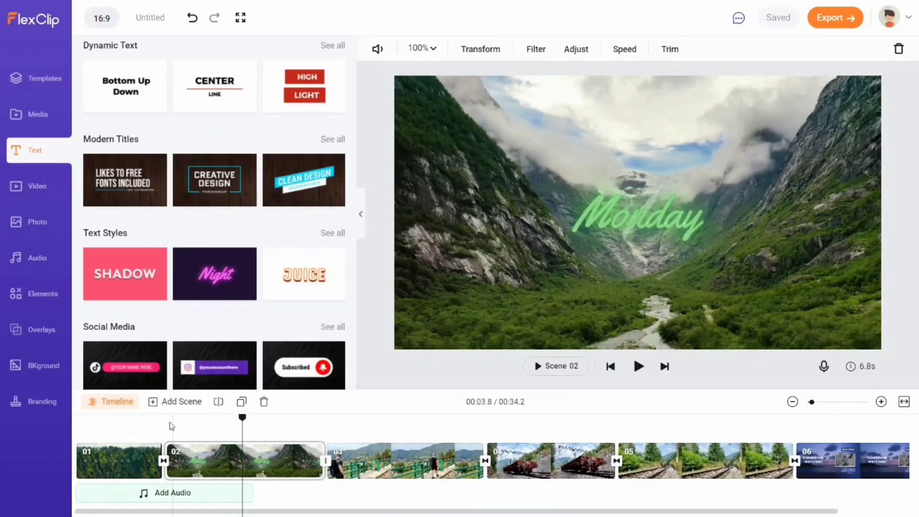
Play the video from the end of the intro into the valley scene, and shorten that scene by about 2.7 seconds.
{"action": "left_click", "coordinate": [148, 427]}
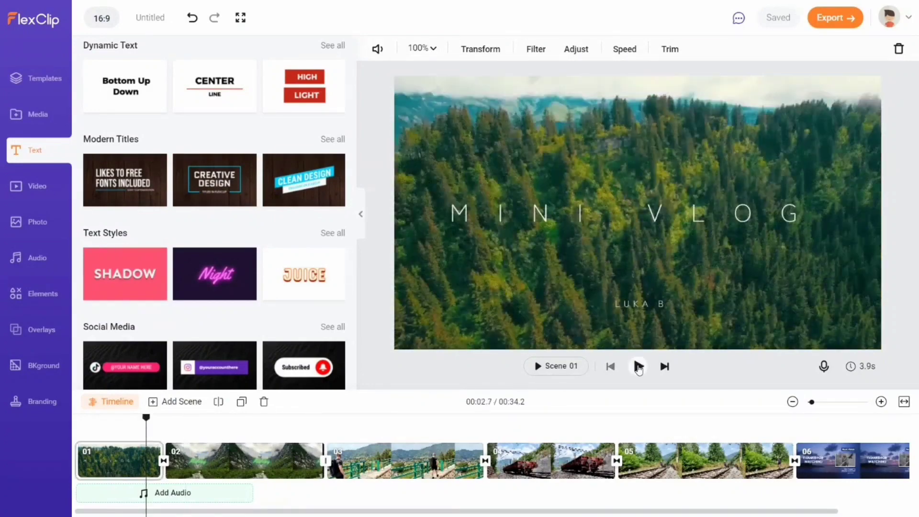
{"action": "left_click", "coordinate": [639, 367]}
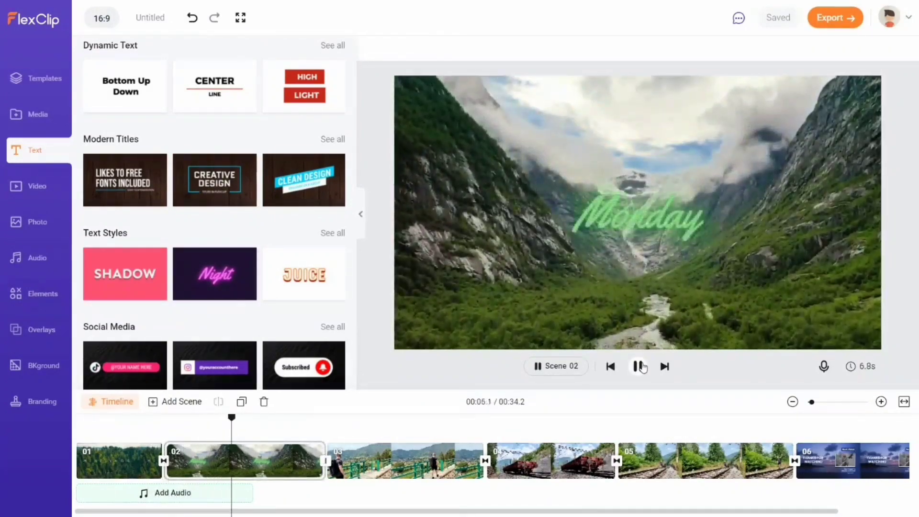
{"action": "left_click", "coordinate": [319, 469]}
{"action": "left_click_drag", "start_coordinate": [314, 464], "coordinate": [260, 464]}
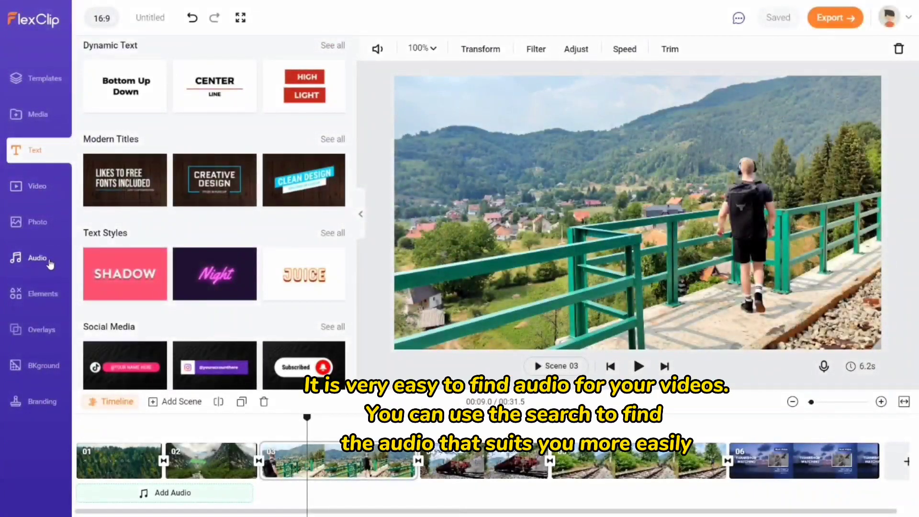
Filter the audio library by the Happy mood, preview Resolution - Light Mix and add it as the soundtrack.
{"action": "left_click", "coordinate": [50, 261]}
{"action": "left_click", "coordinate": [279, 89]}
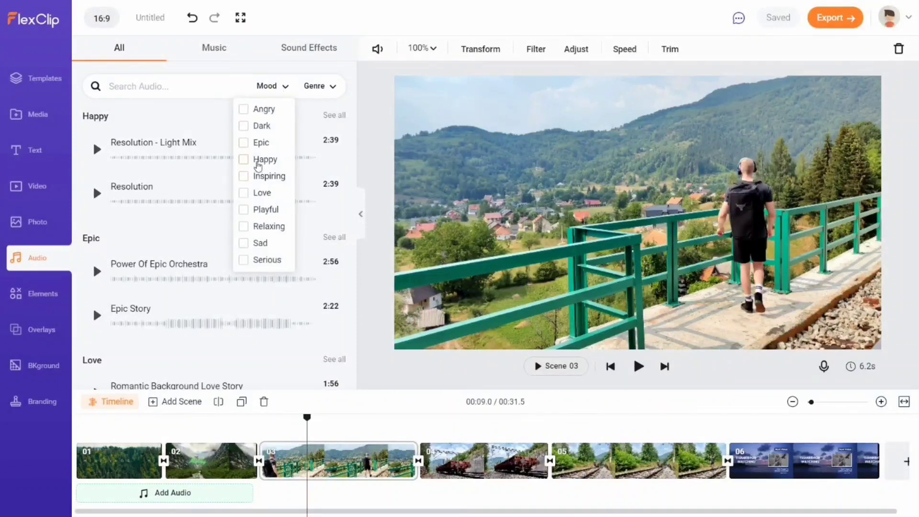
{"action": "left_click", "coordinate": [244, 159]}
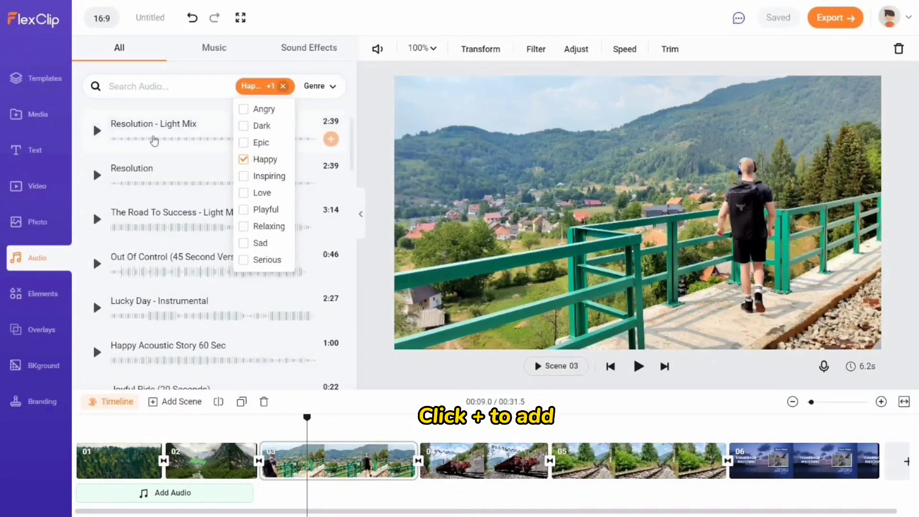
{"action": "left_click", "coordinate": [96, 131]}
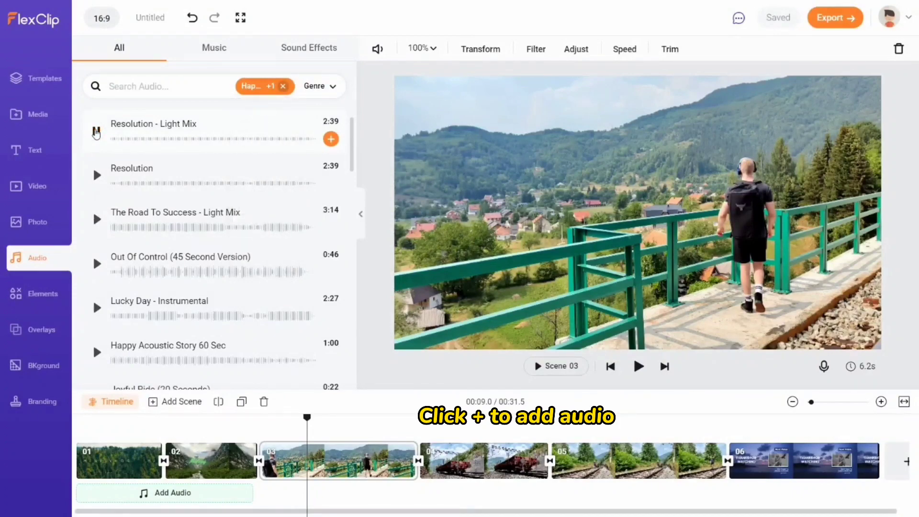
{"action": "left_click", "coordinate": [330, 139]}
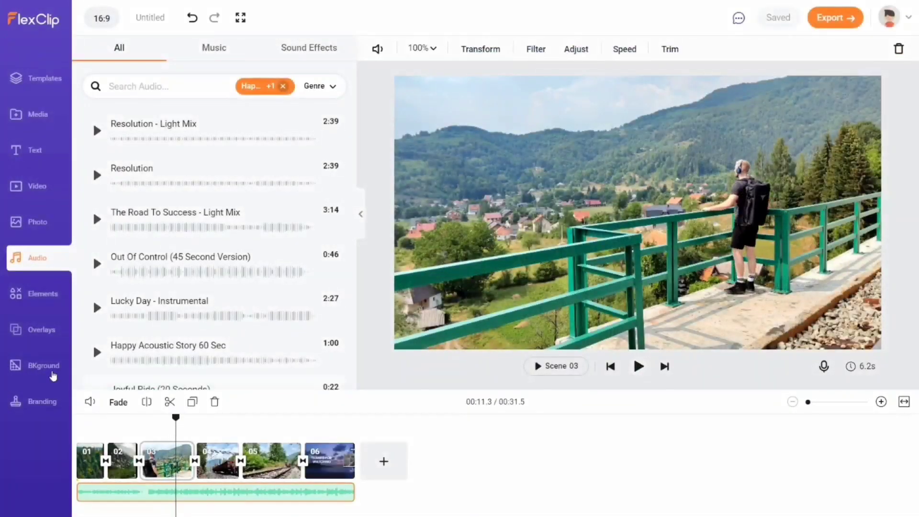
Add the smartphone frame element to scene 3, shrink it and place it in the lower left of the picture.
{"action": "left_click", "coordinate": [41, 293]}
{"action": "mouse_move", "coordinate": [807, 402]}
{"action": "left_mouse_down"}
{"action": "mouse_move", "coordinate": [825, 402]}
{"action": "mouse_move", "coordinate": [819, 412]}
{"action": "left_mouse_up"}
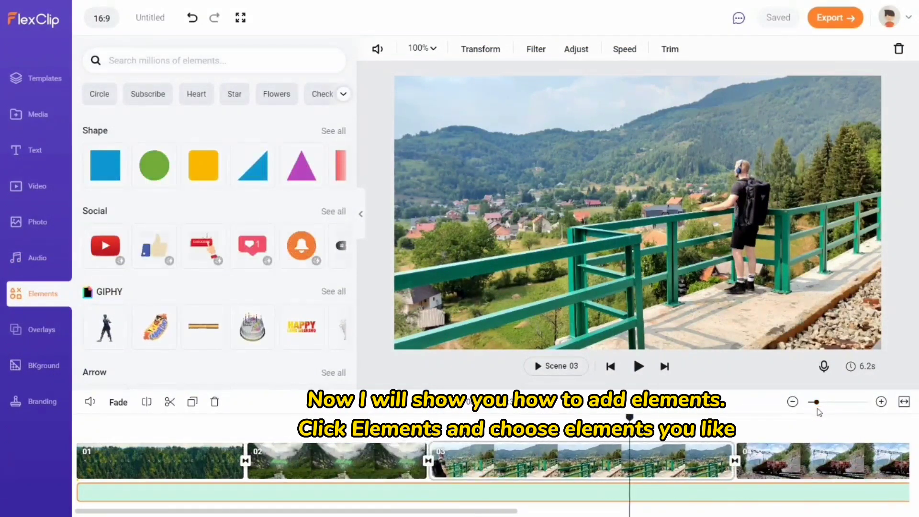
{"action": "left_click", "coordinate": [450, 492]}
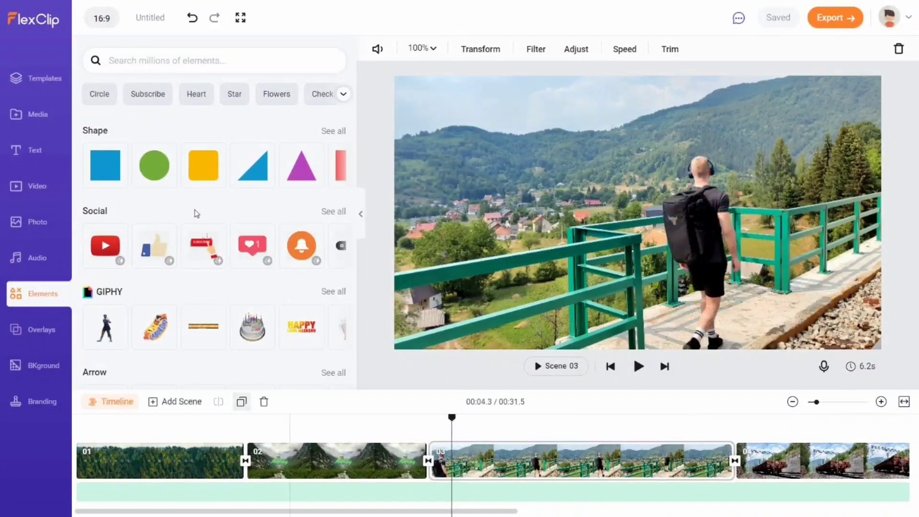
{"action": "scroll", "coordinate": [328, 231], "scroll_direction": "down", "scroll_amount": 10}
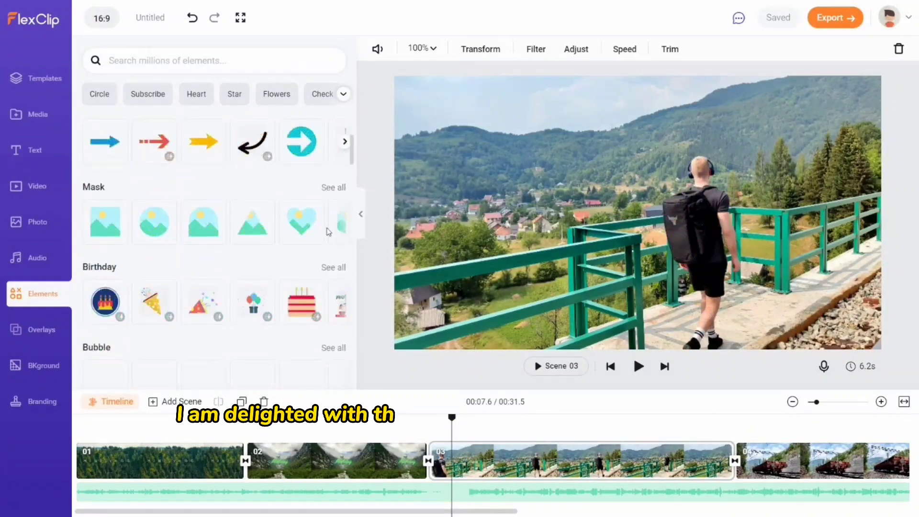
{"action": "scroll", "coordinate": [328, 231], "scroll_direction": "down", "scroll_amount": 5}
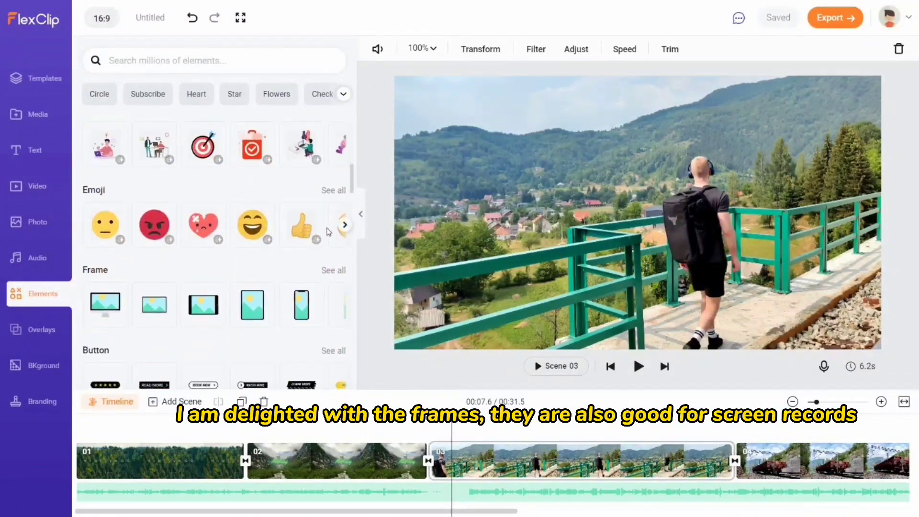
{"action": "left_click", "coordinate": [323, 272]}
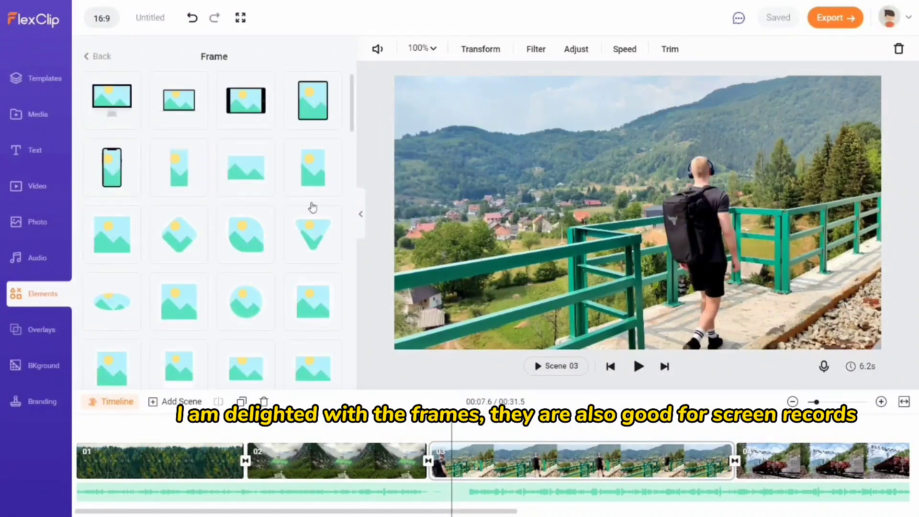
{"action": "left_click", "coordinate": [110, 165]}
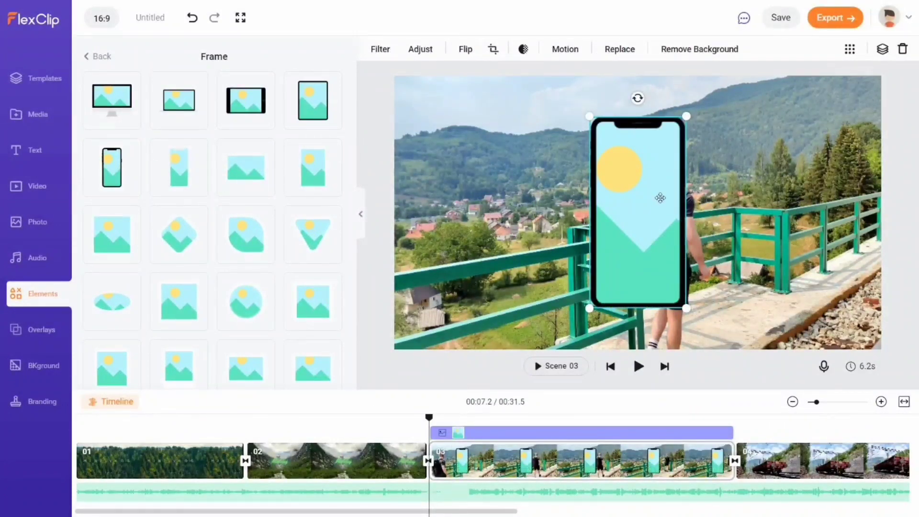
{"action": "left_click_drag", "start_coordinate": [660, 198], "coordinate": [491, 223]}
{"action": "left_click_drag", "start_coordinate": [514, 138], "coordinate": [497, 208]}
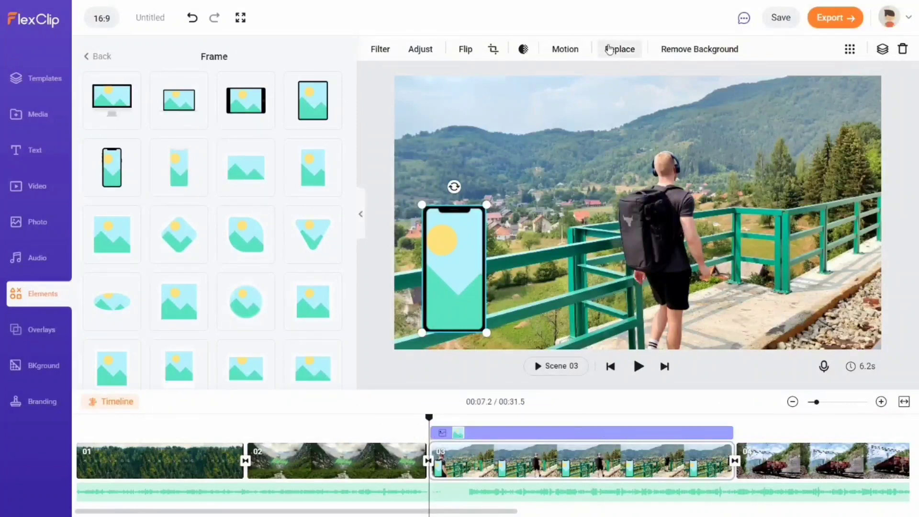
{"action": "left_click", "coordinate": [609, 49]}
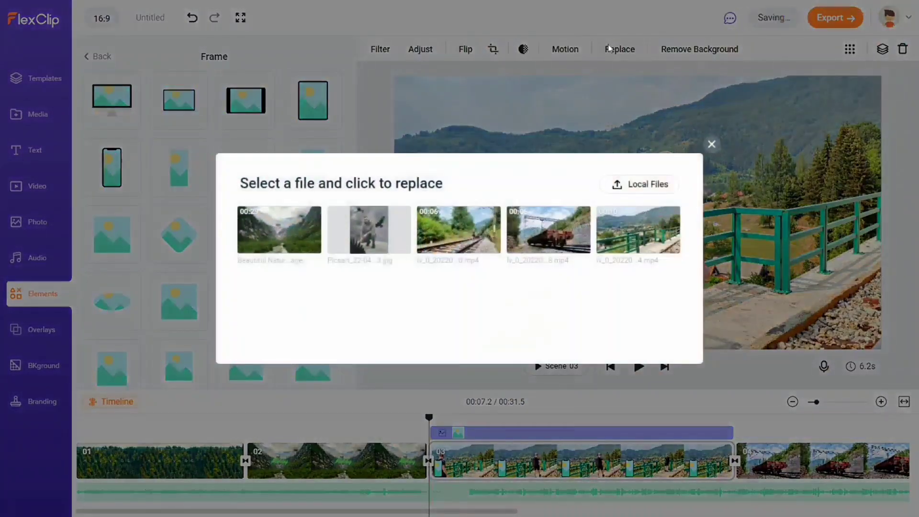
{"action": "left_click", "coordinate": [651, 186]}
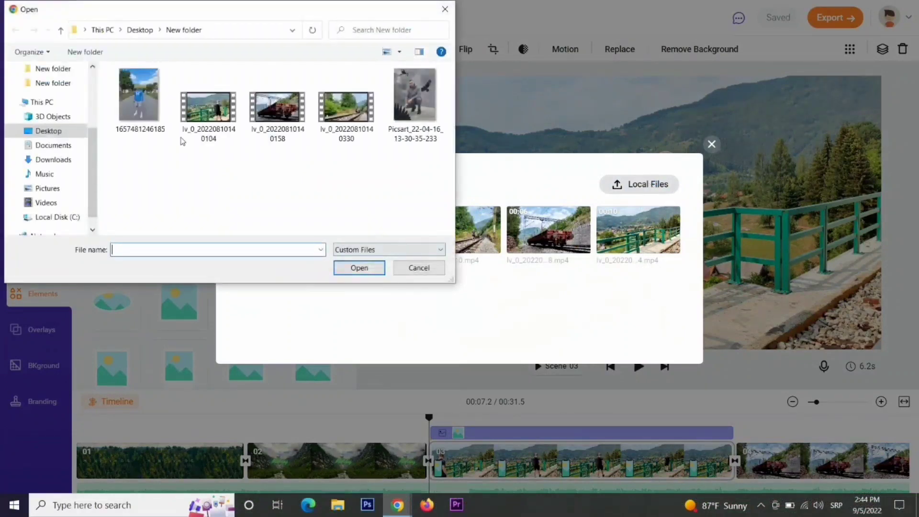
{"action": "double_click", "coordinate": [138, 98]}
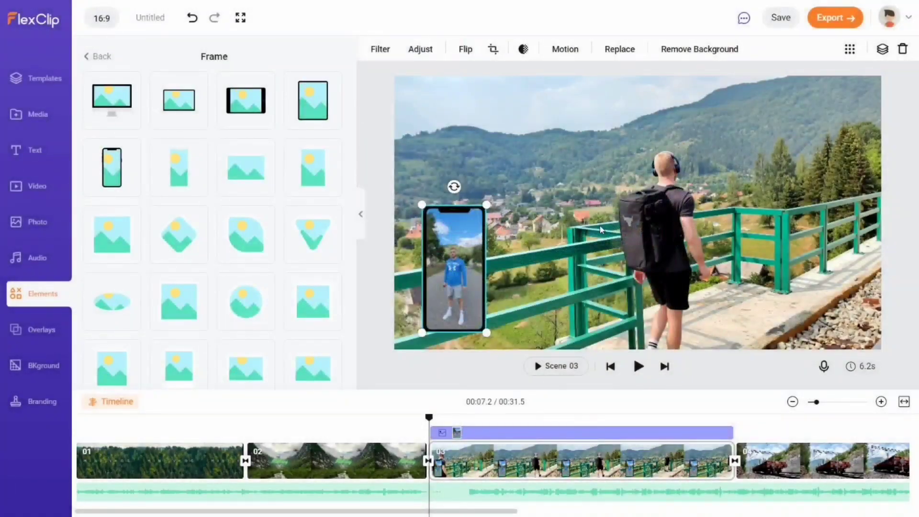
Animate the phone frame with a rightward Enter motion and a leftward Out motion, and play the video from just before scene 3.
{"action": "left_click", "coordinate": [565, 49]}
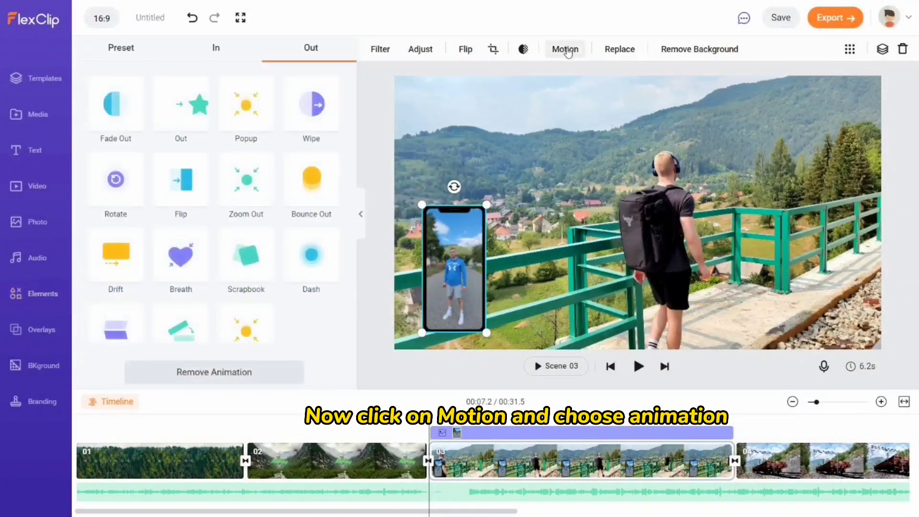
{"action": "left_click", "coordinate": [228, 56]}
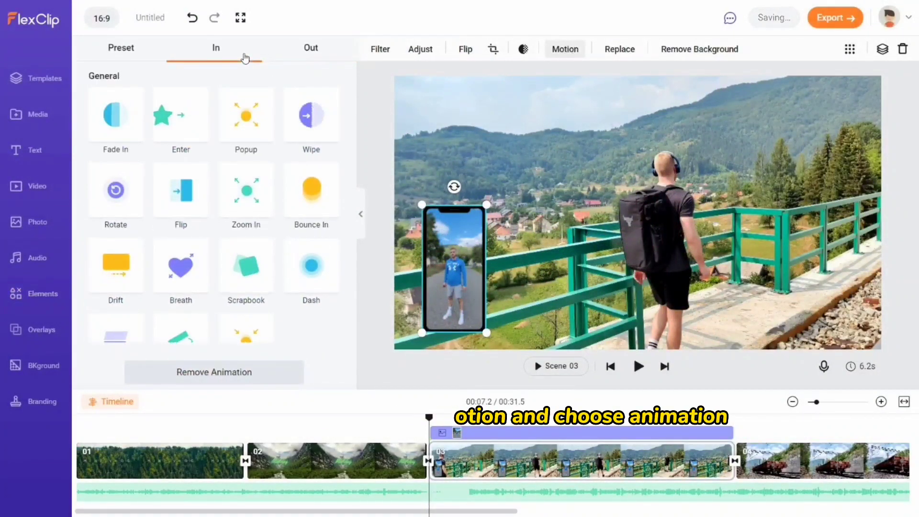
{"action": "left_click", "coordinate": [119, 113]}
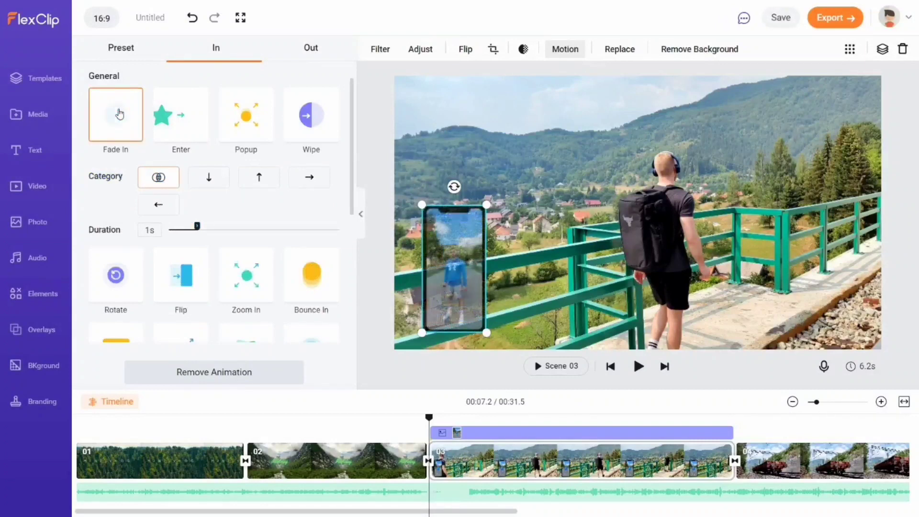
{"action": "left_click", "coordinate": [191, 124]}
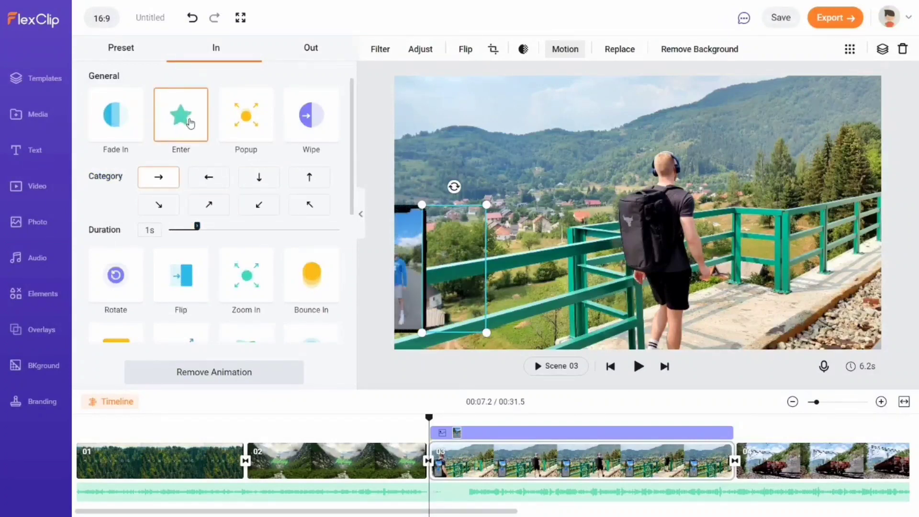
{"action": "left_click", "coordinate": [300, 60]}
{"action": "left_click", "coordinate": [185, 115]}
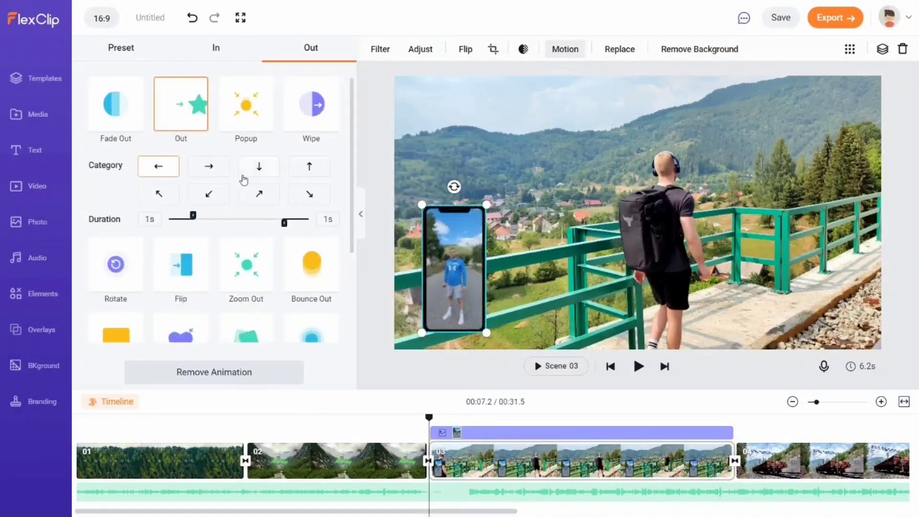
{"action": "left_click", "coordinate": [403, 434]}
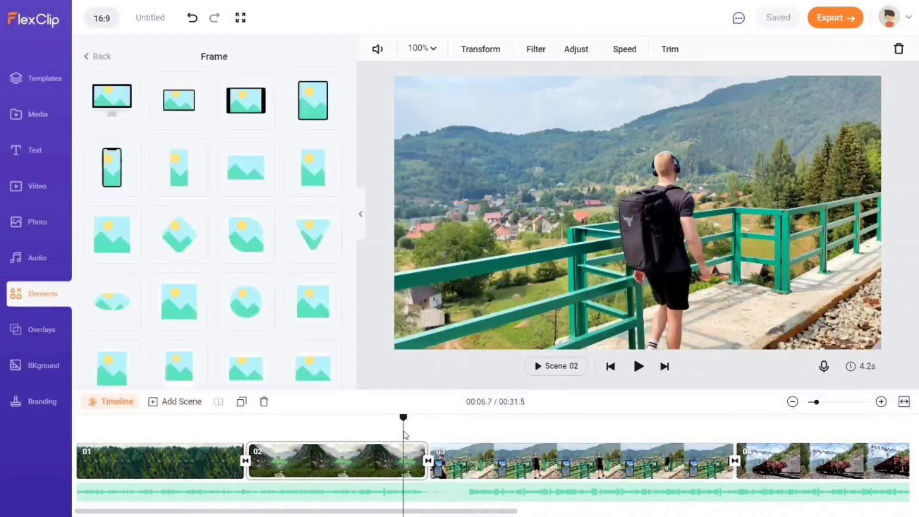
{"action": "left_click", "coordinate": [632, 367]}
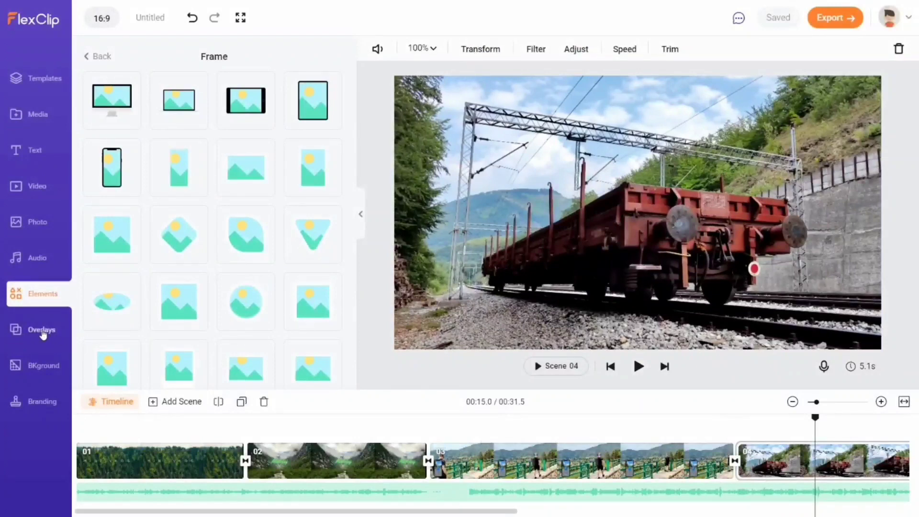
Add the colourful light-leak effect overlay from the second row of Effect Overlays to scene 4 and play the scene.
{"action": "left_click", "coordinate": [43, 335]}
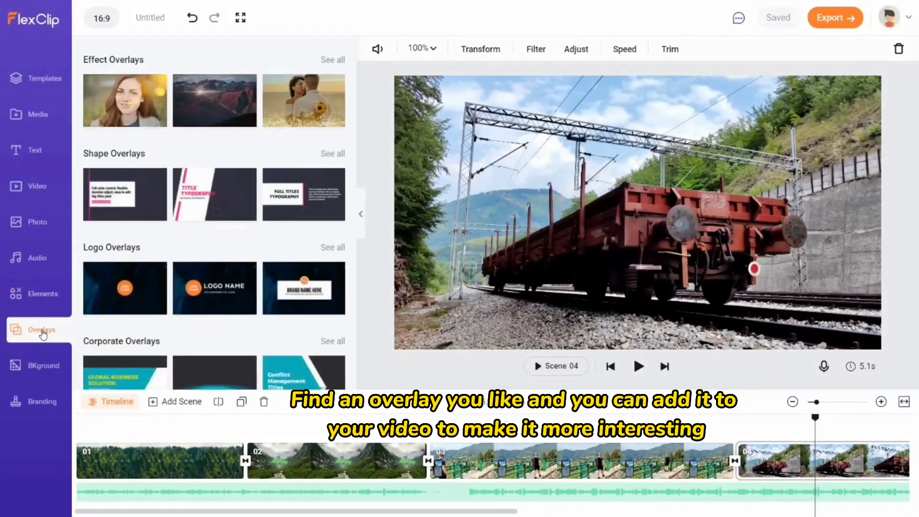
{"action": "left_click", "coordinate": [332, 61]}
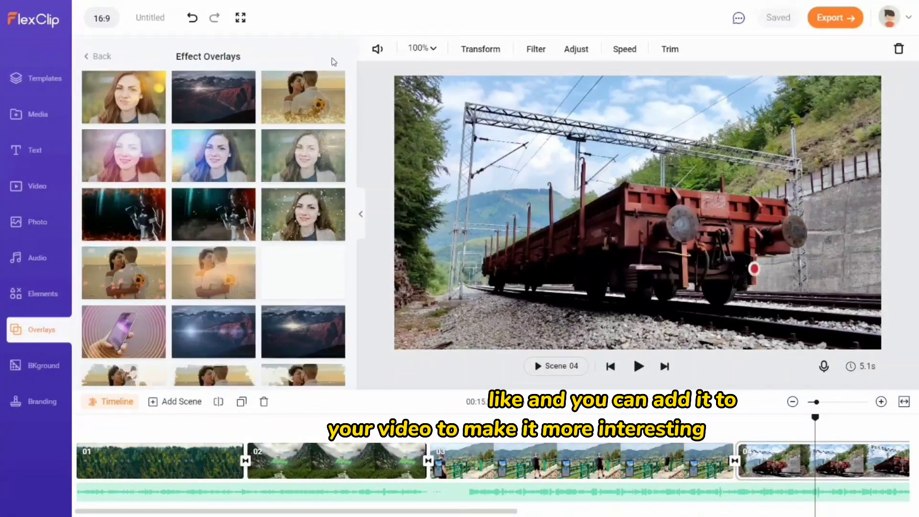
{"action": "left_click", "coordinate": [217, 161]}
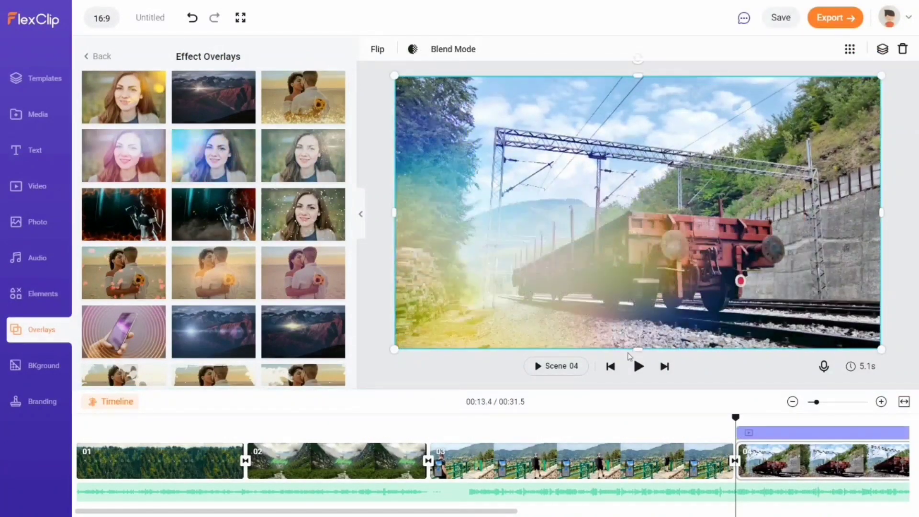
{"action": "left_click", "coordinate": [638, 366]}
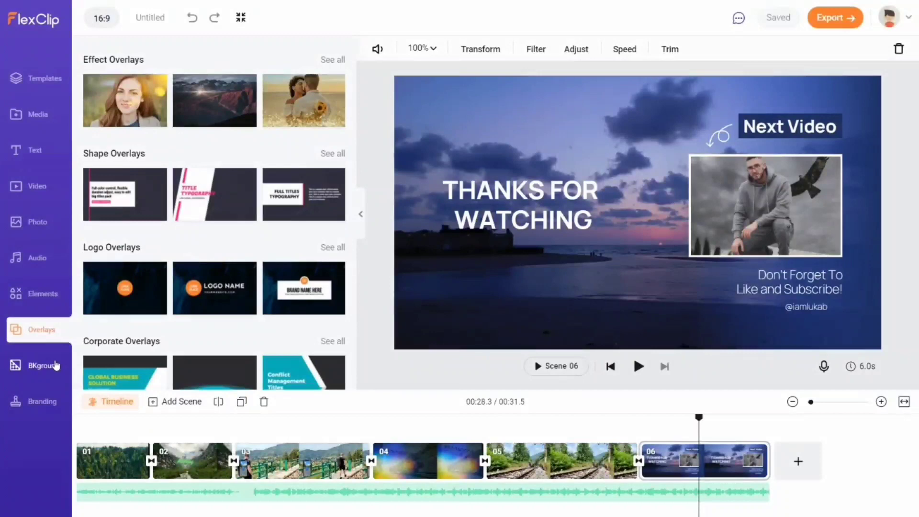
Replace the background of the outro in scene 6 with the blue-to-teal gradient from the Gradient Photo Background collection.
{"action": "left_click", "coordinate": [55, 365]}
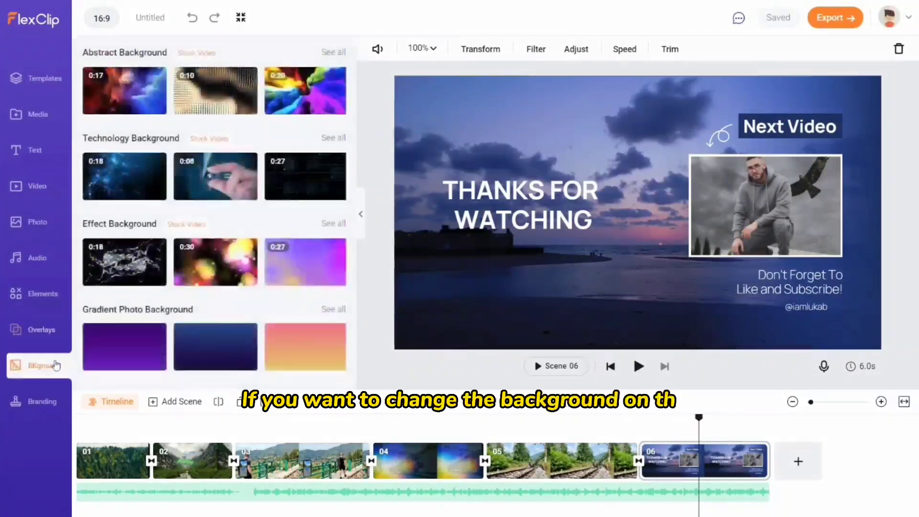
{"action": "left_click", "coordinate": [333, 309]}
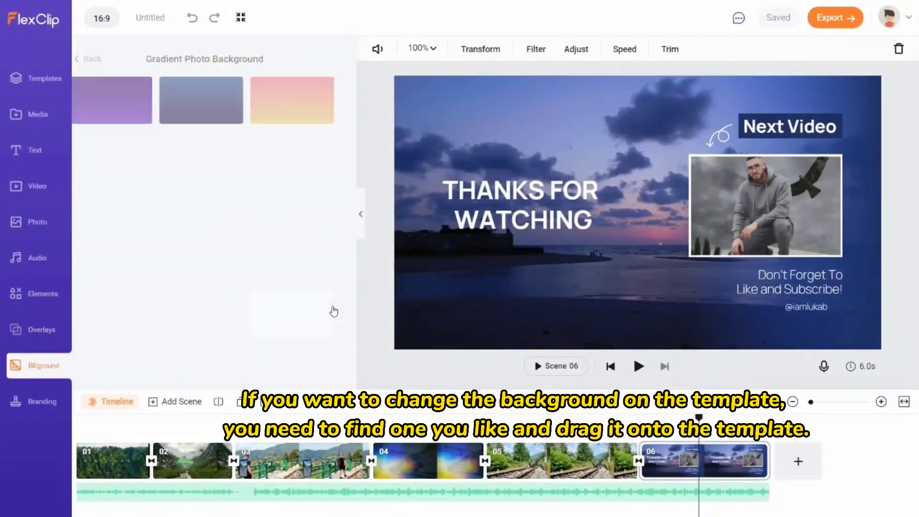
{"action": "scroll", "coordinate": [331, 297], "scroll_direction": "down", "scroll_amount": 5}
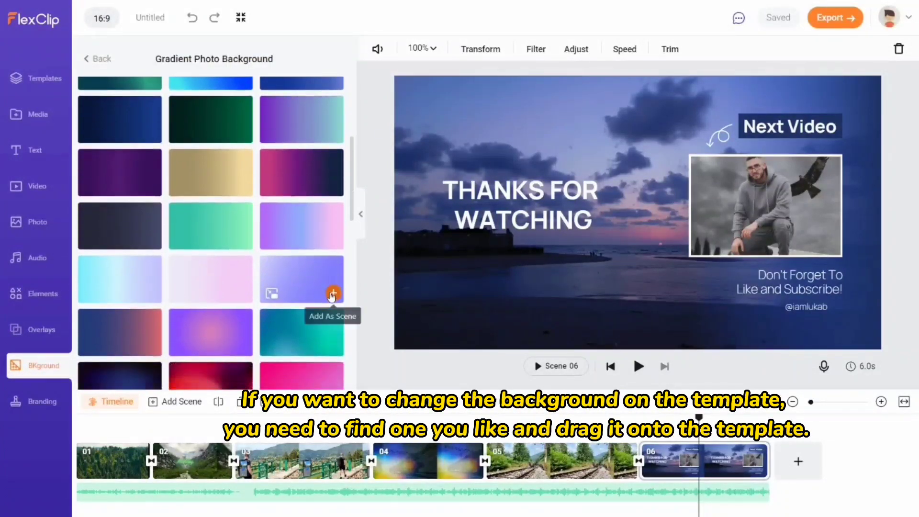
{"action": "left_click_drag", "start_coordinate": [313, 335], "coordinate": [728, 456]}
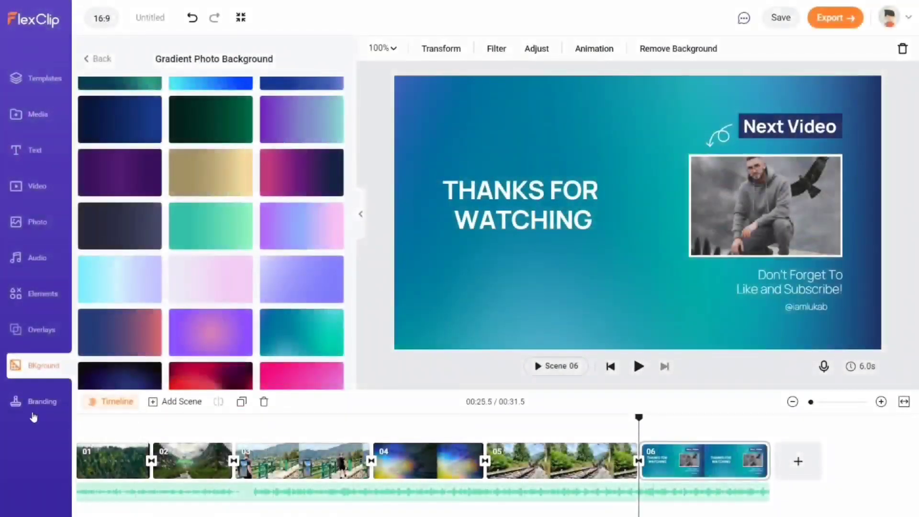
Add the creator's name as branding text in Poppins, size 57 and opacity 67, placed in the lower-left corner of the video.
{"action": "left_click", "coordinate": [29, 406]}
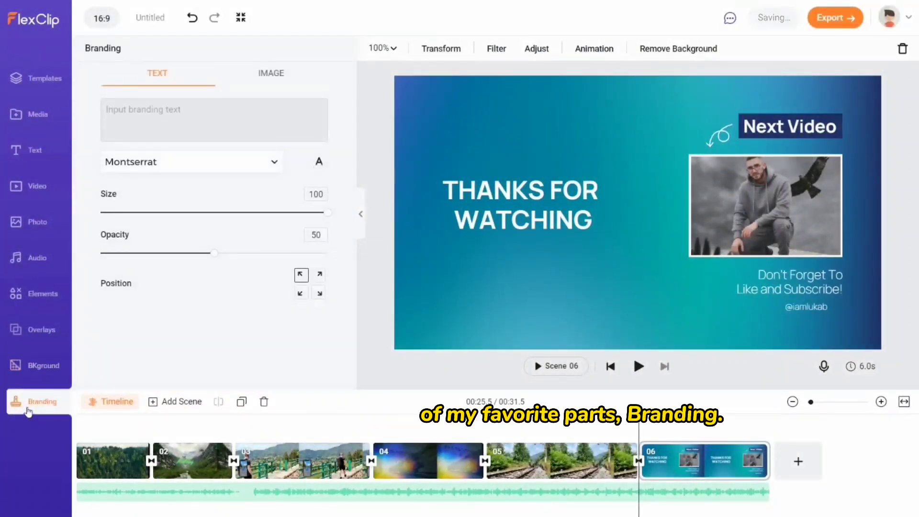
{"action": "left_click", "coordinate": [179, 131]}
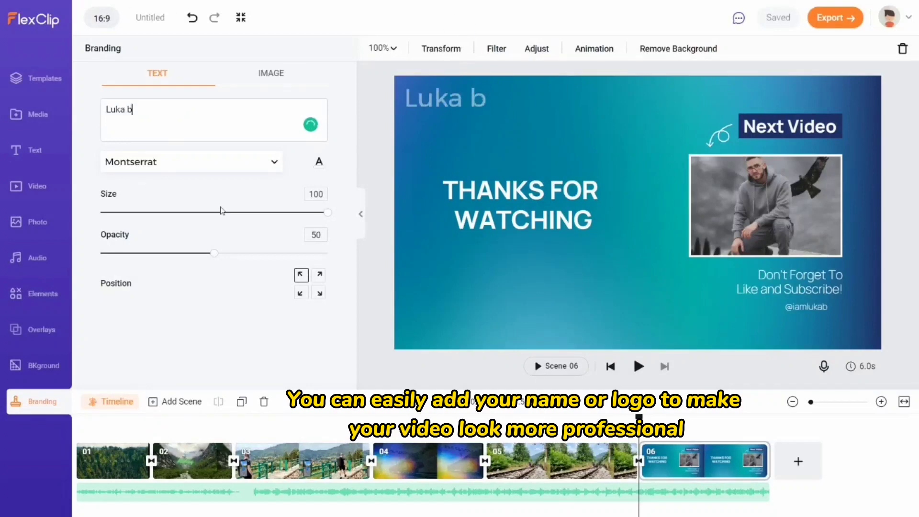
{"action": "left_click", "coordinate": [197, 212]}
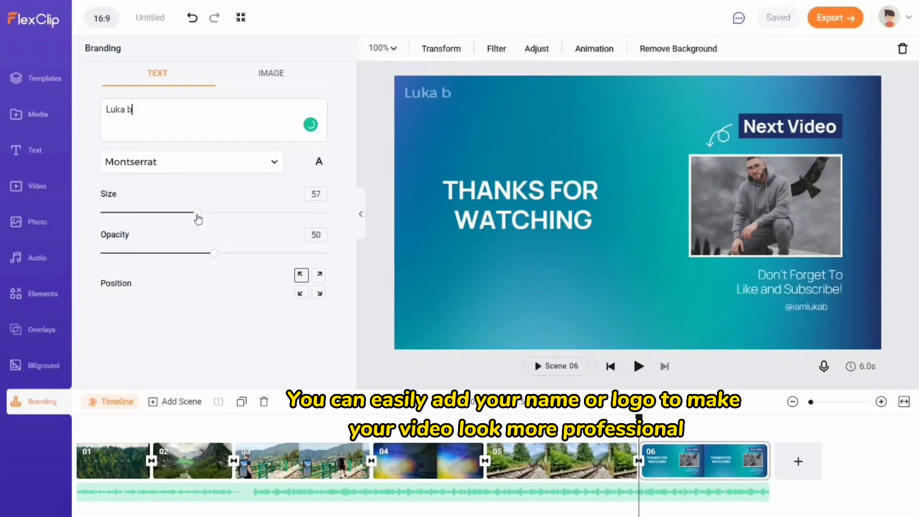
{"action": "left_click", "coordinate": [271, 162]}
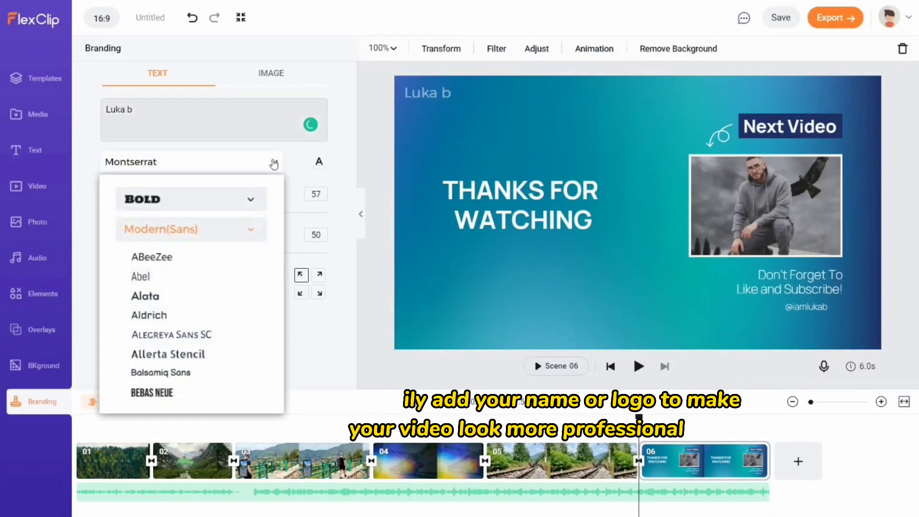
{"action": "scroll", "coordinate": [187, 318], "scroll_direction": "down", "scroll_amount": 10}
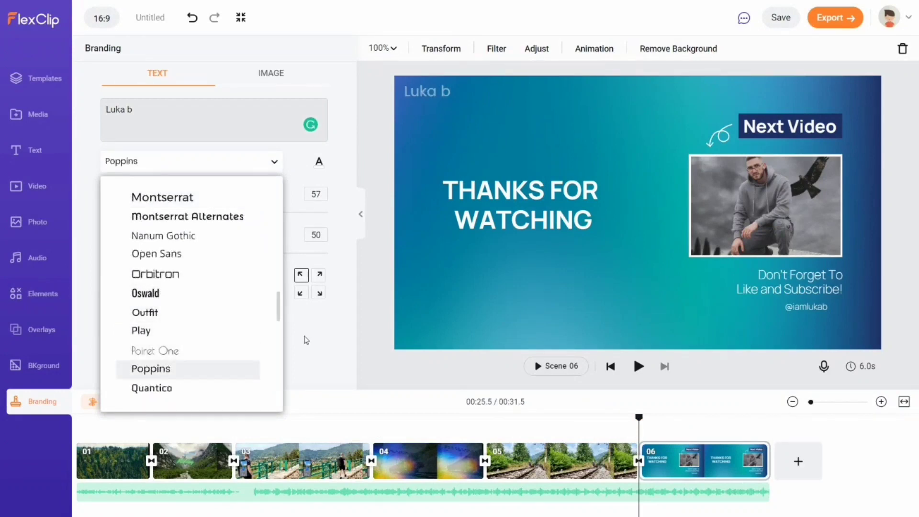
{"action": "left_click", "coordinate": [304, 350]}
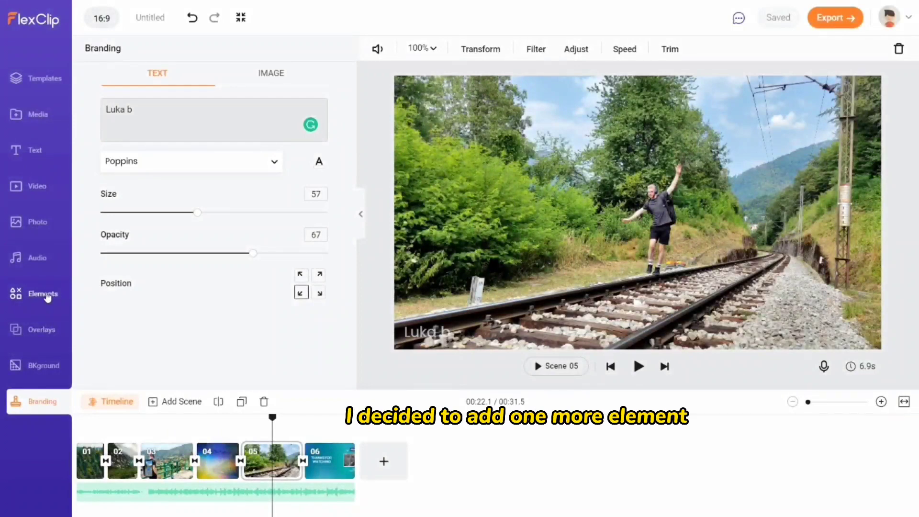
Add the animated Subscribe button from the Social elements to scene 5 and place it near the lower middle of the picture.
{"action": "left_click", "coordinate": [48, 298]}
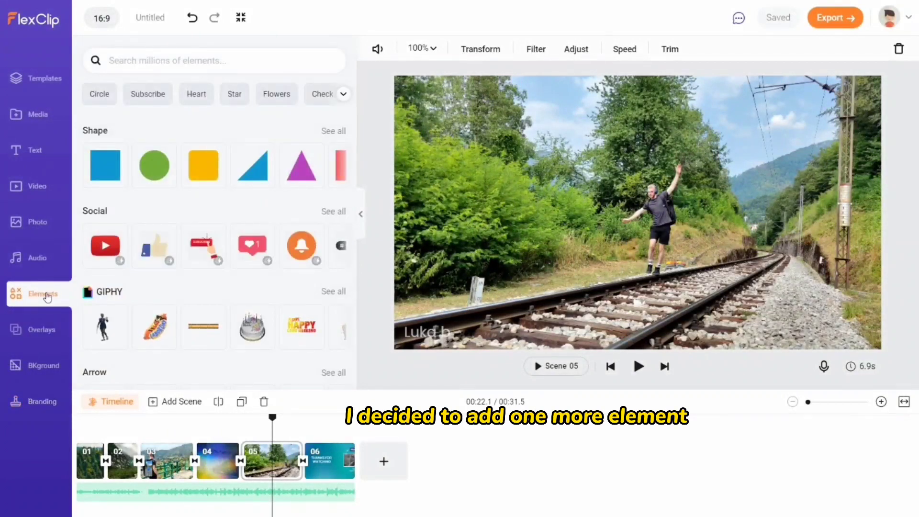
{"action": "left_click", "coordinate": [330, 212]}
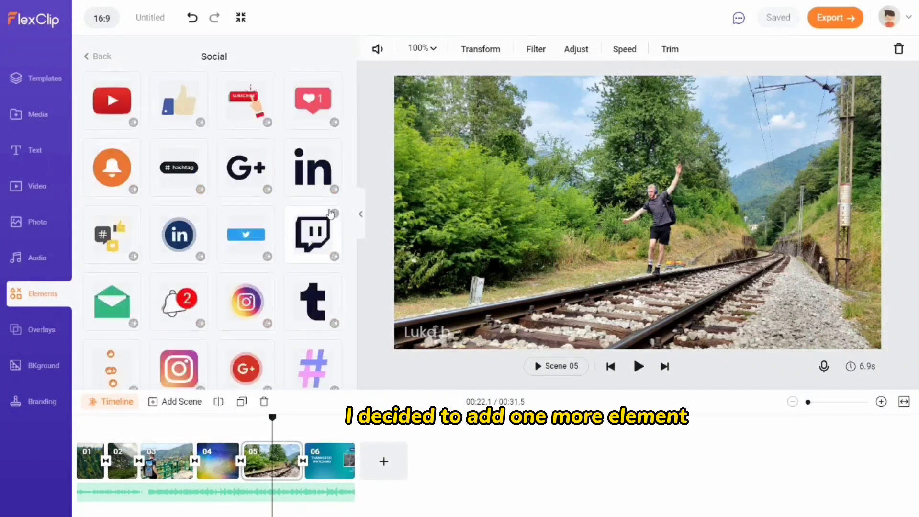
{"action": "scroll", "coordinate": [275, 267], "scroll_direction": "down", "scroll_amount": 20}
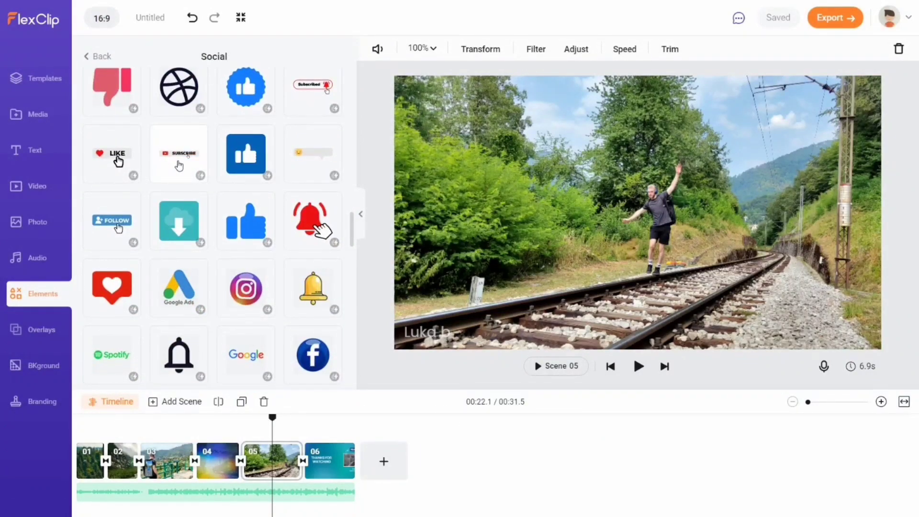
{"action": "left_click", "coordinate": [179, 165]}
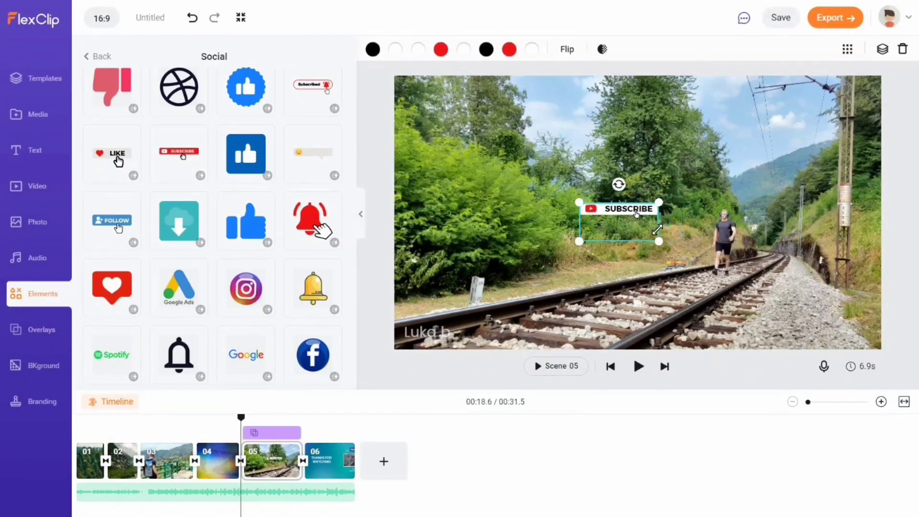
{"action": "left_click_drag", "start_coordinate": [612, 236], "coordinate": [649, 316]}
{"action": "left_click", "coordinate": [651, 316]}
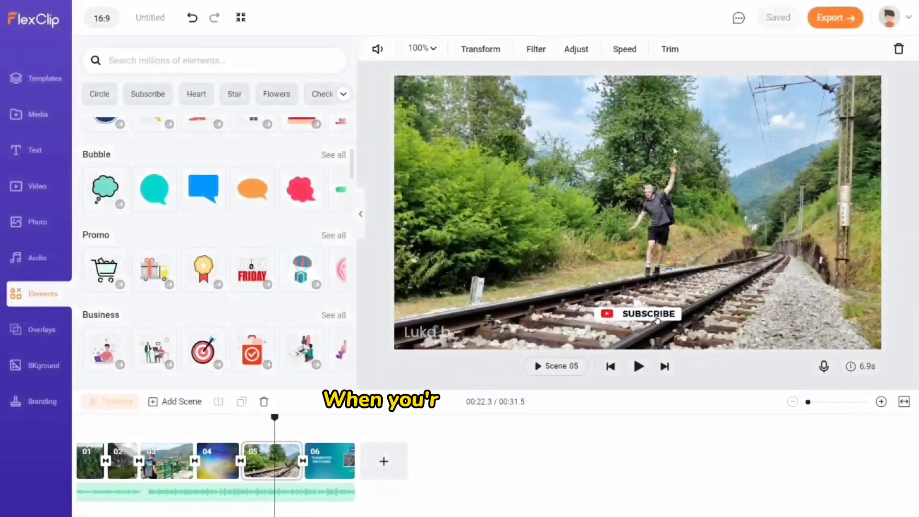
Export the finished project as a 1080p video.
{"action": "left_click", "coordinate": [830, 20]}
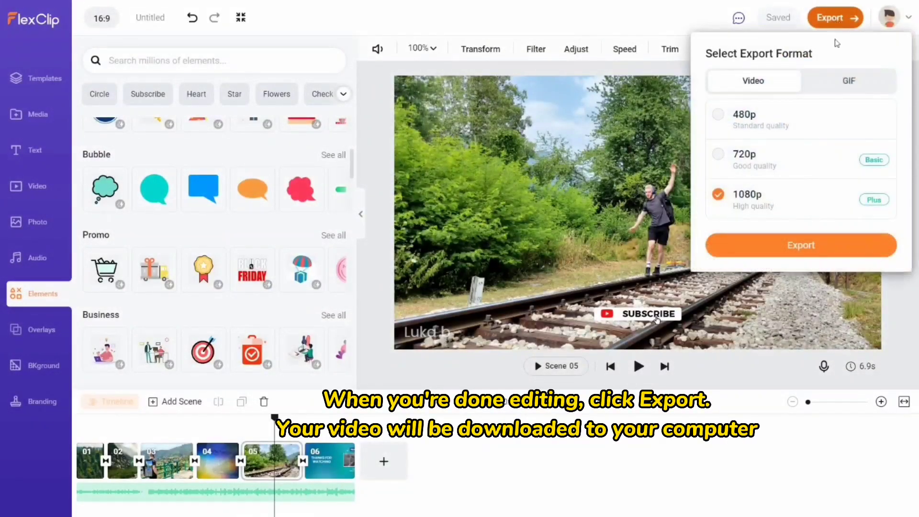
{"action": "left_click", "coordinate": [803, 244]}
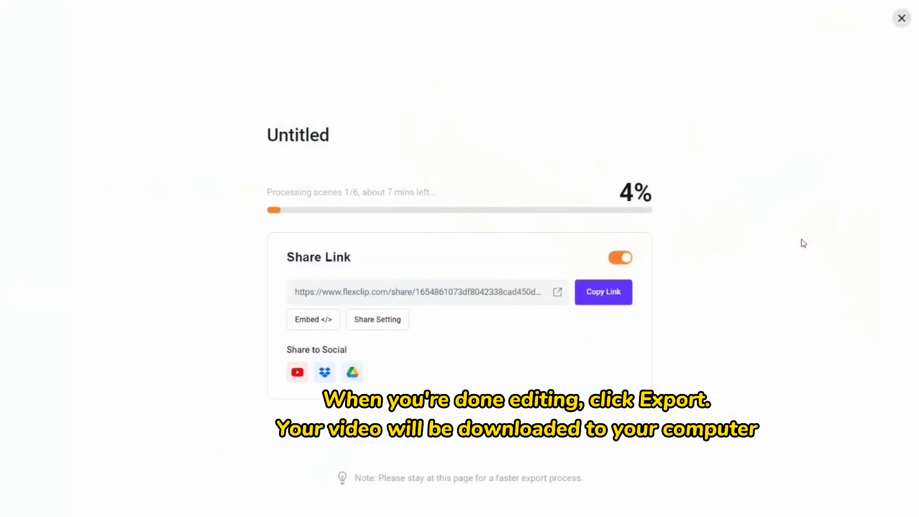